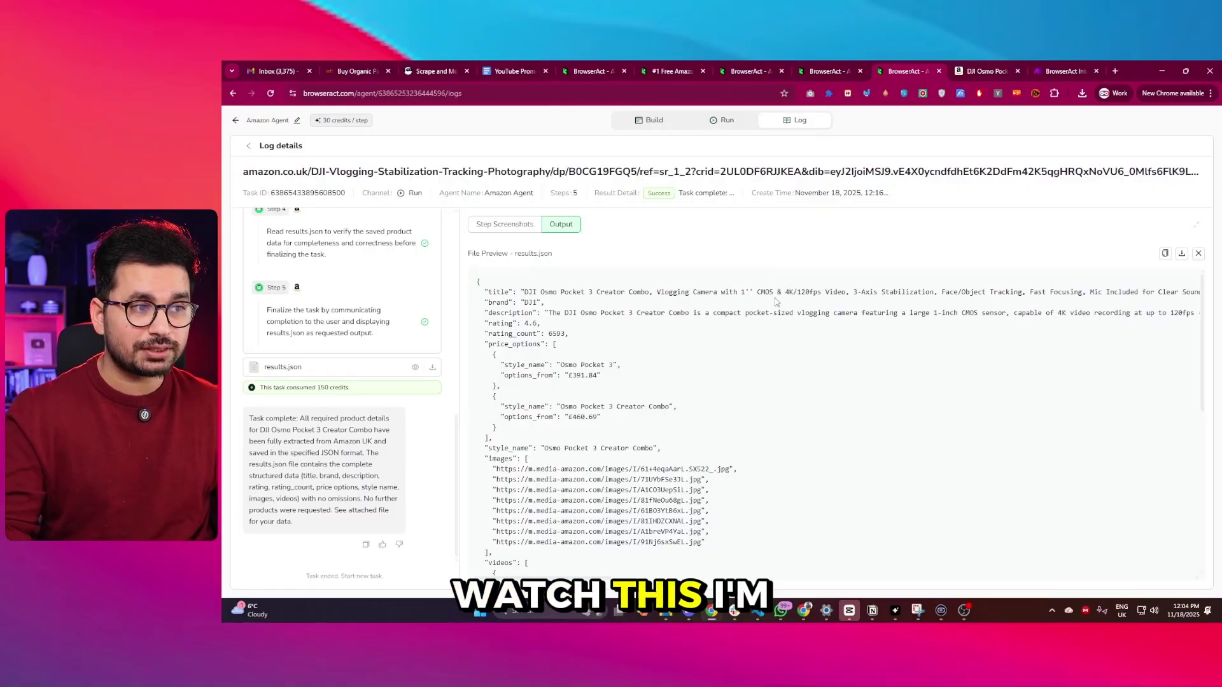
Compare the DJI Osmo Pocket 3 results.json output with its Amazon page, reviewing the image URLs.
left_click(986, 69)
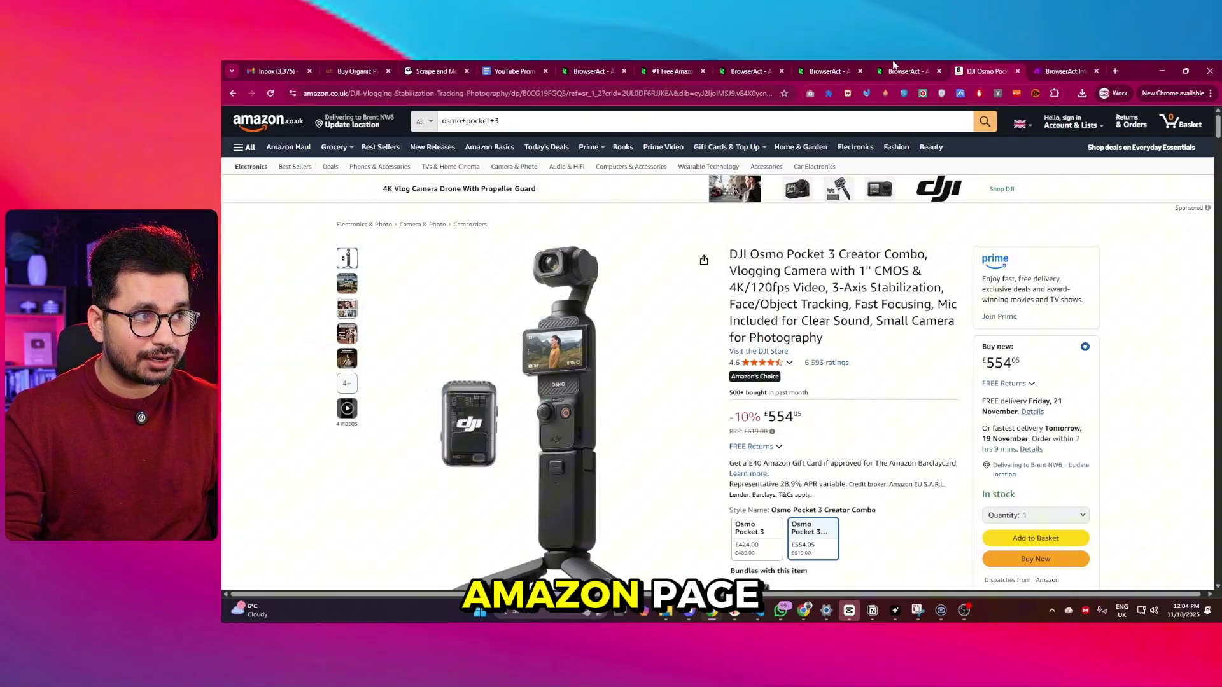
left_click(900, 68)
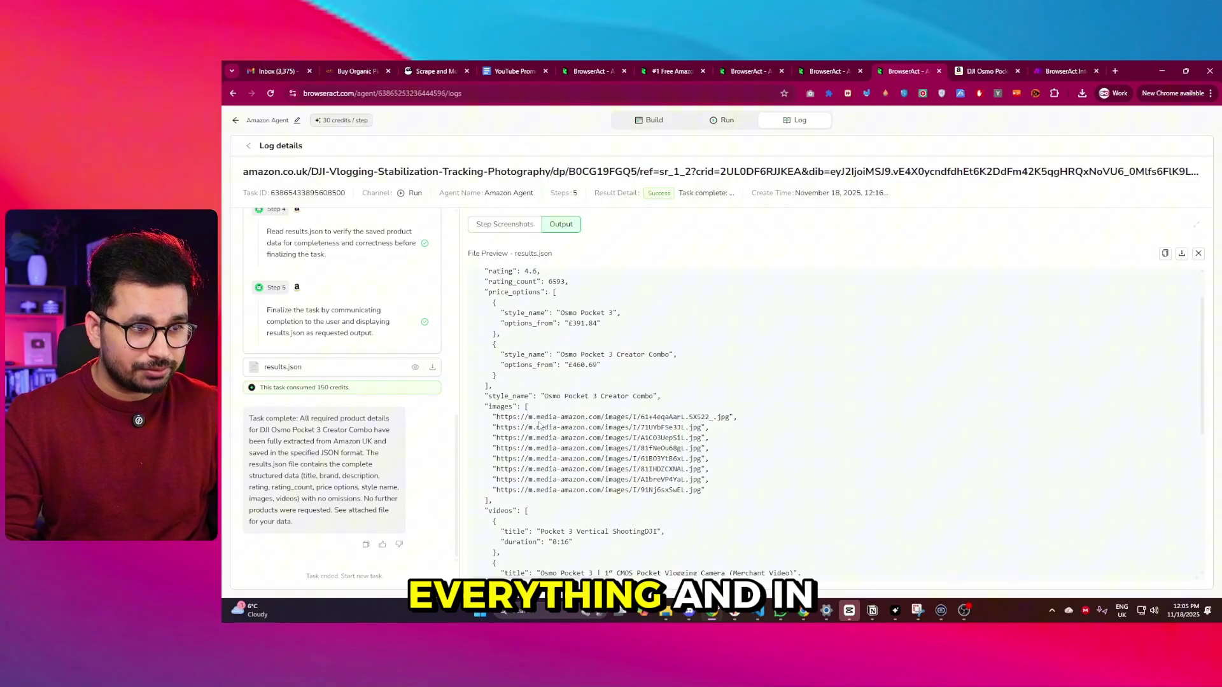
scroll(543, 426, "down", 2)
left_click_drag(540, 313, 716, 310)
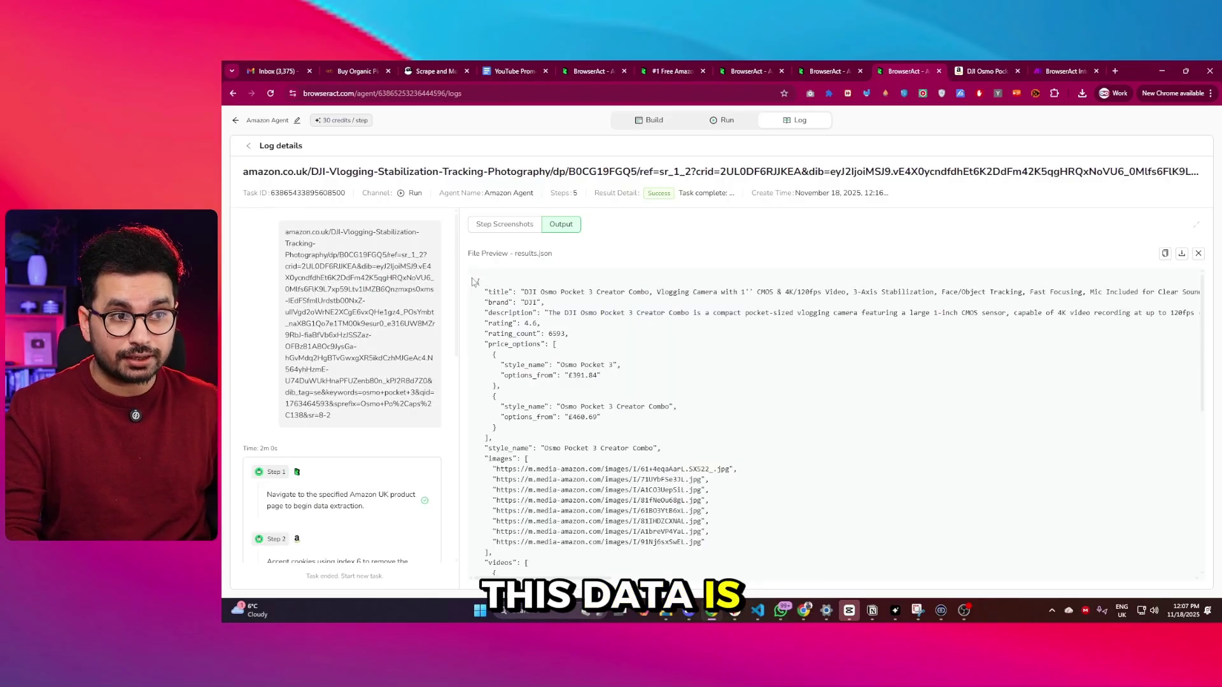
left_click_drag(474, 281, 779, 494)
left_click(777, 491)
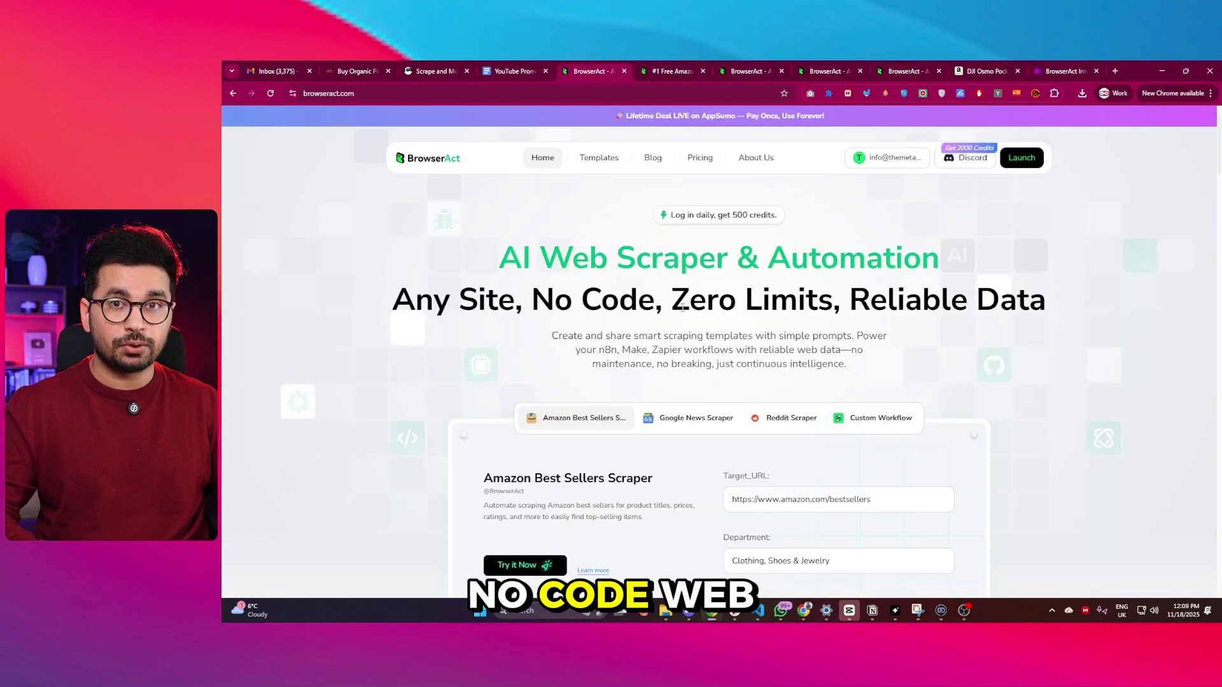
scroll(609, 502, "down", 5)
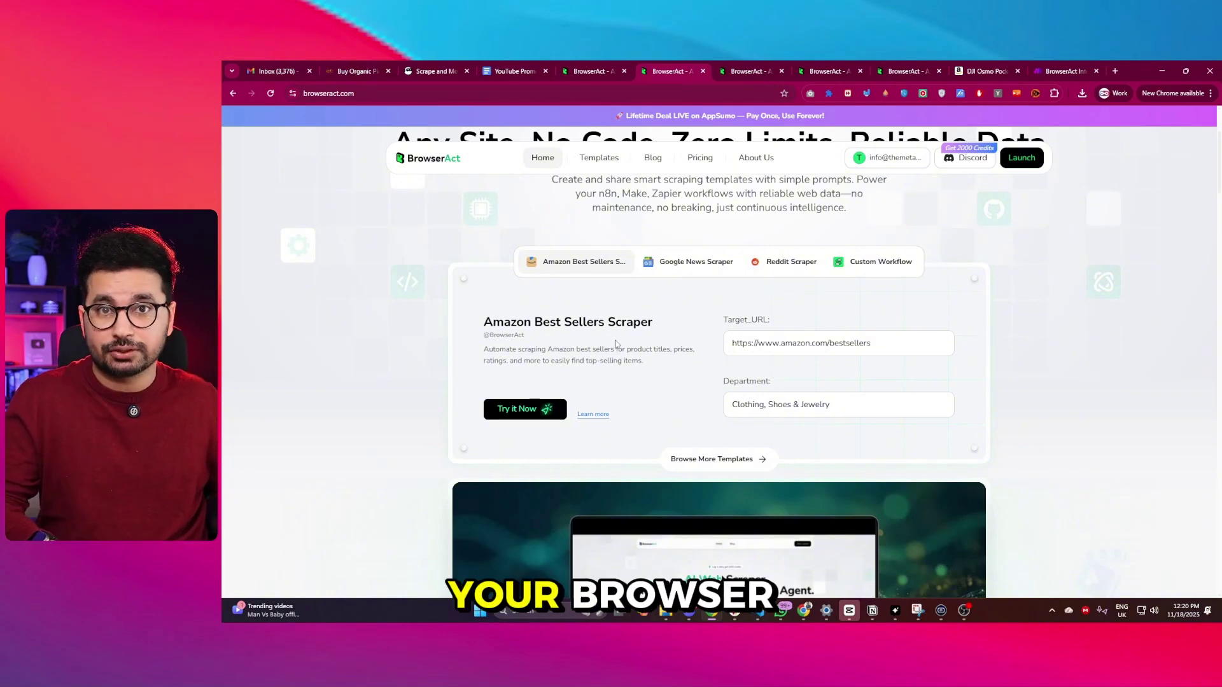
left_click(756, 341)
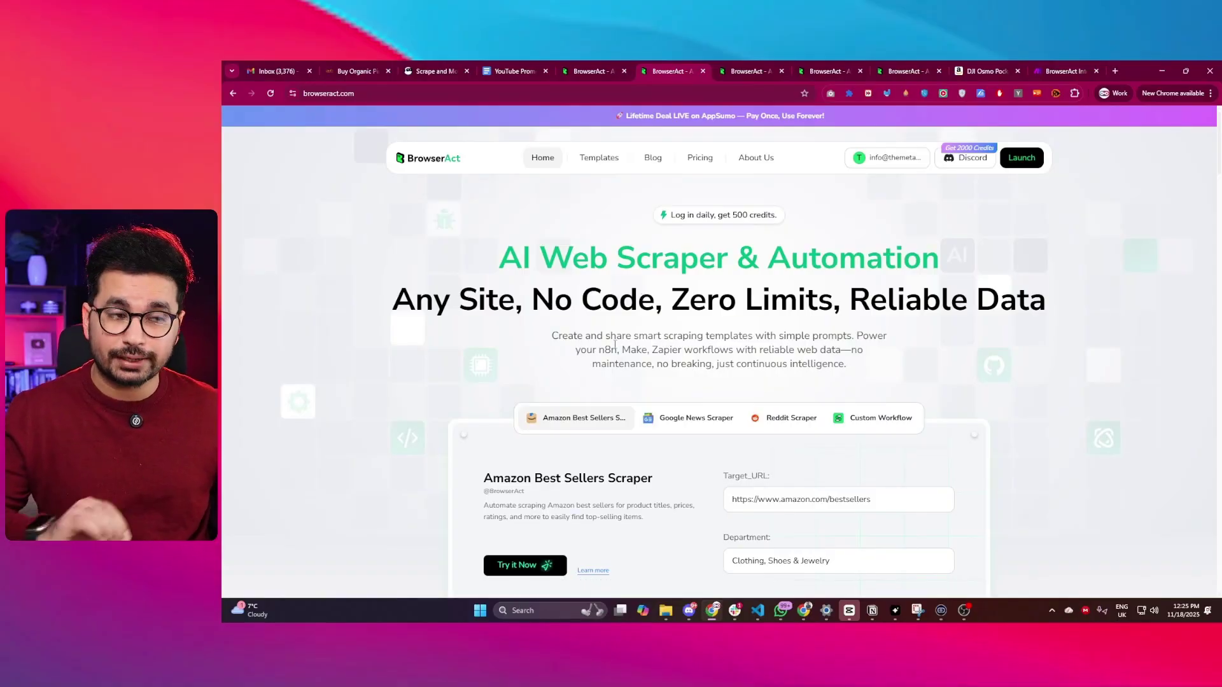
left_click_drag(356, 93, 222, 84)
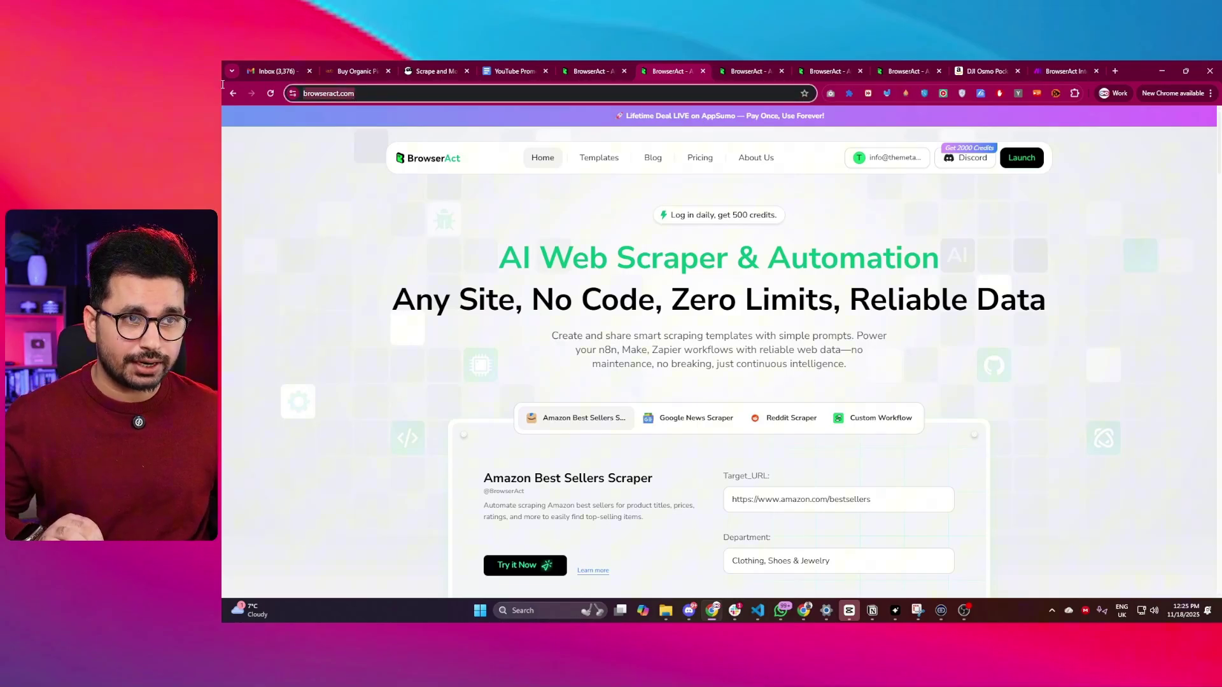
left_click(379, 191)
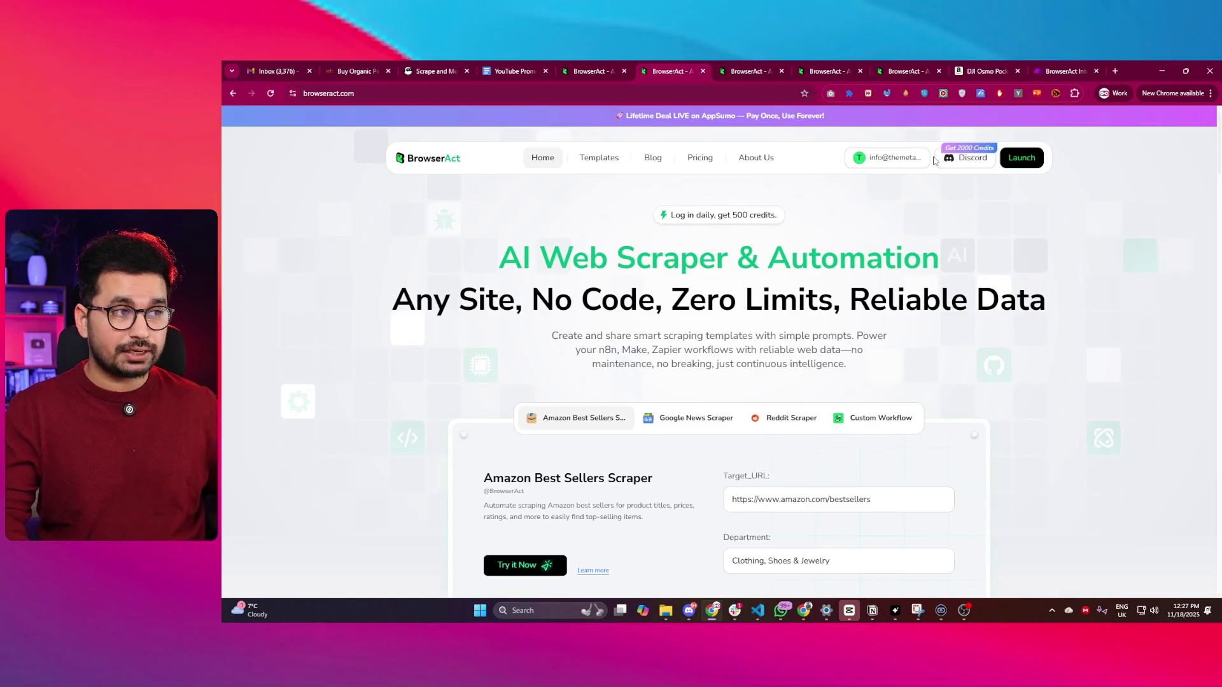
Launch the BrowserAct app to reach the signed-in dashboard with its 1,530 credit balance.
left_click(1017, 160)
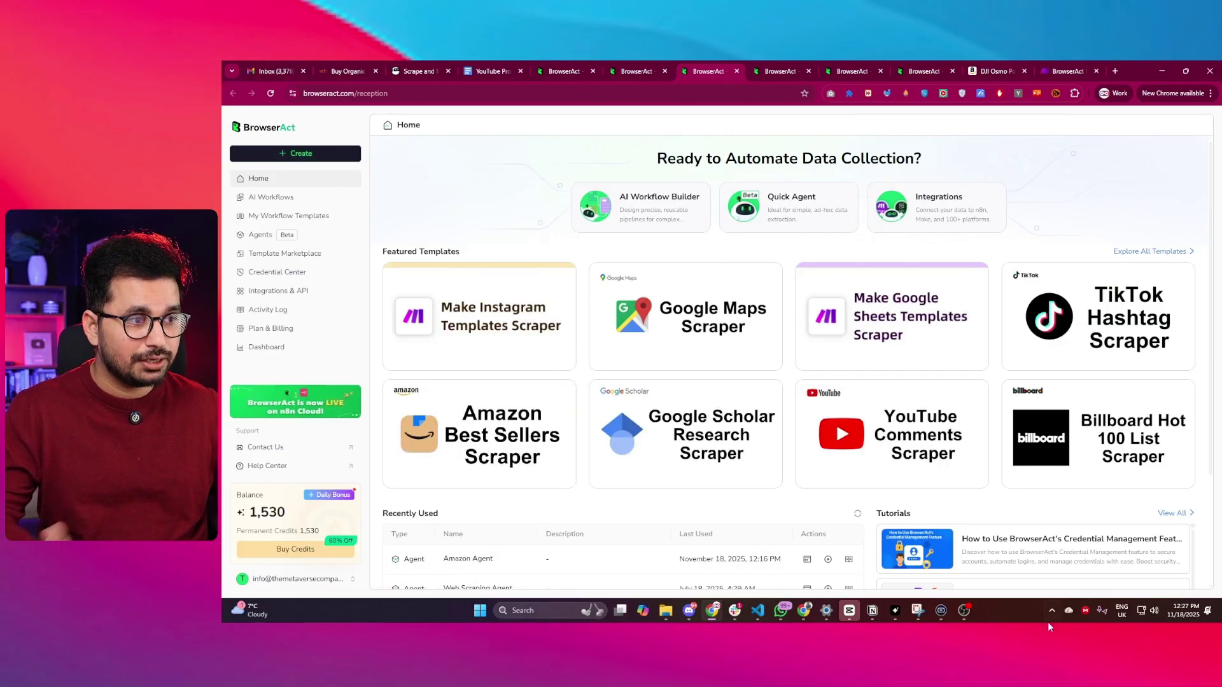
Open the Template Marketplace and browse the Social Media, News and Real Estate categories.
left_click(1125, 253)
scroll(687, 407, "down", 3)
scroll(867, 460, "up", 3)
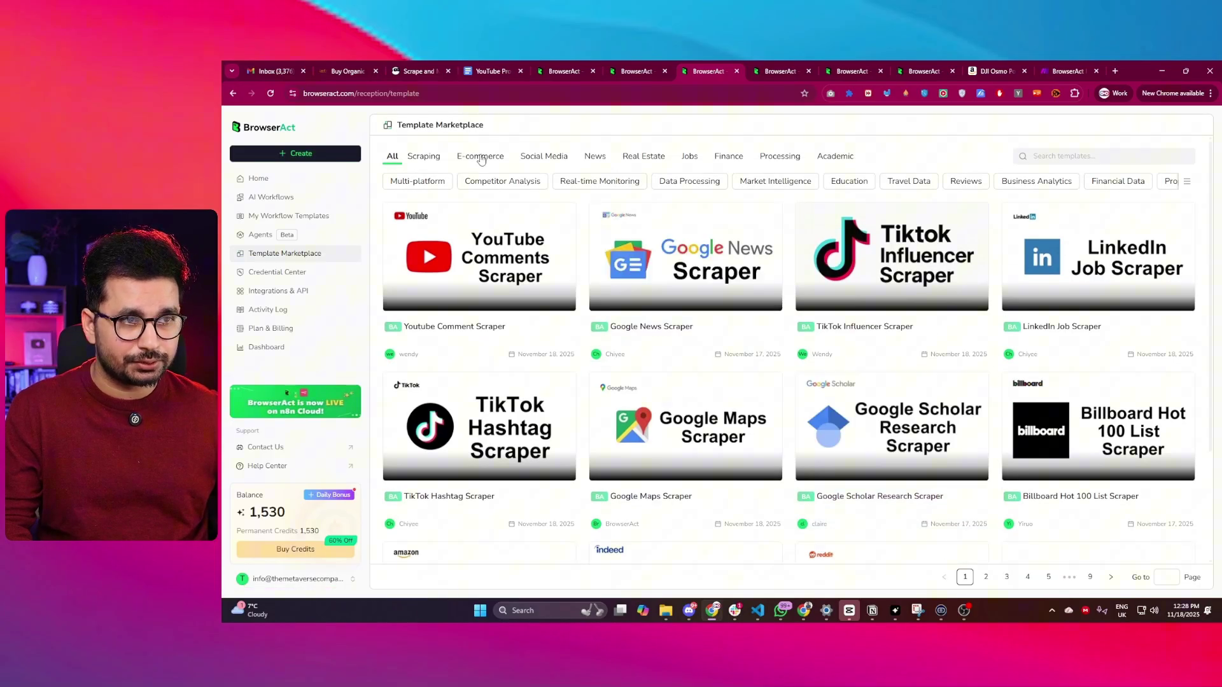
left_click(555, 158)
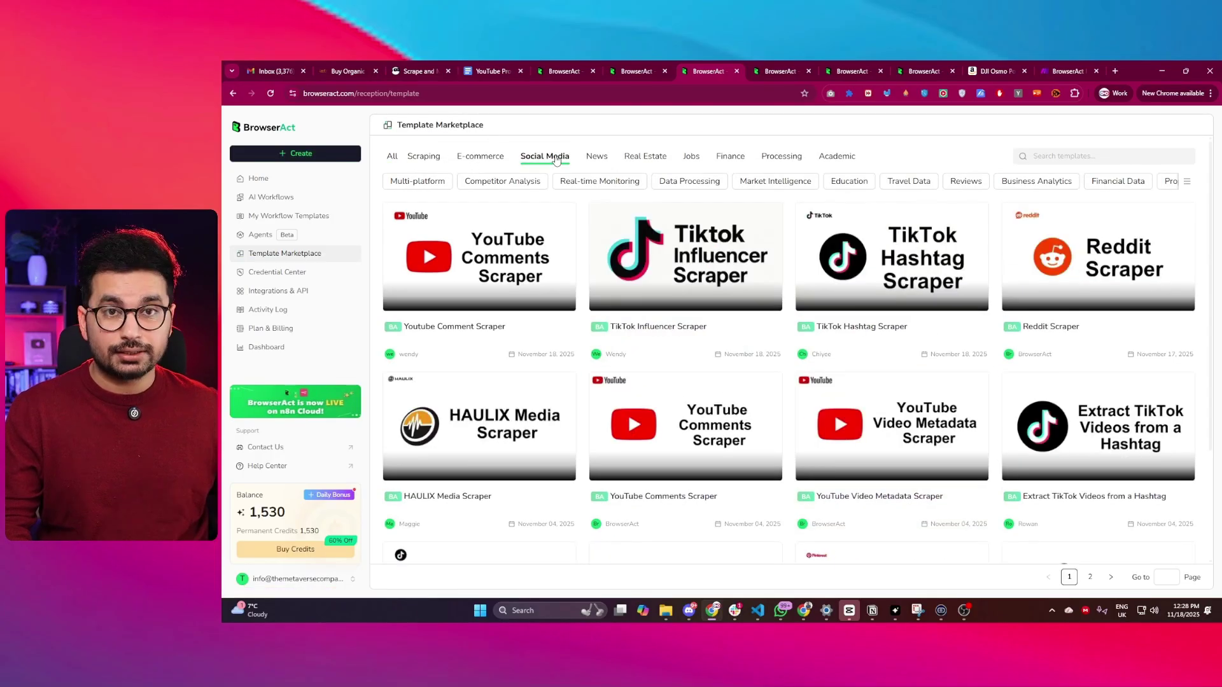
left_click(597, 159)
left_click(647, 157)
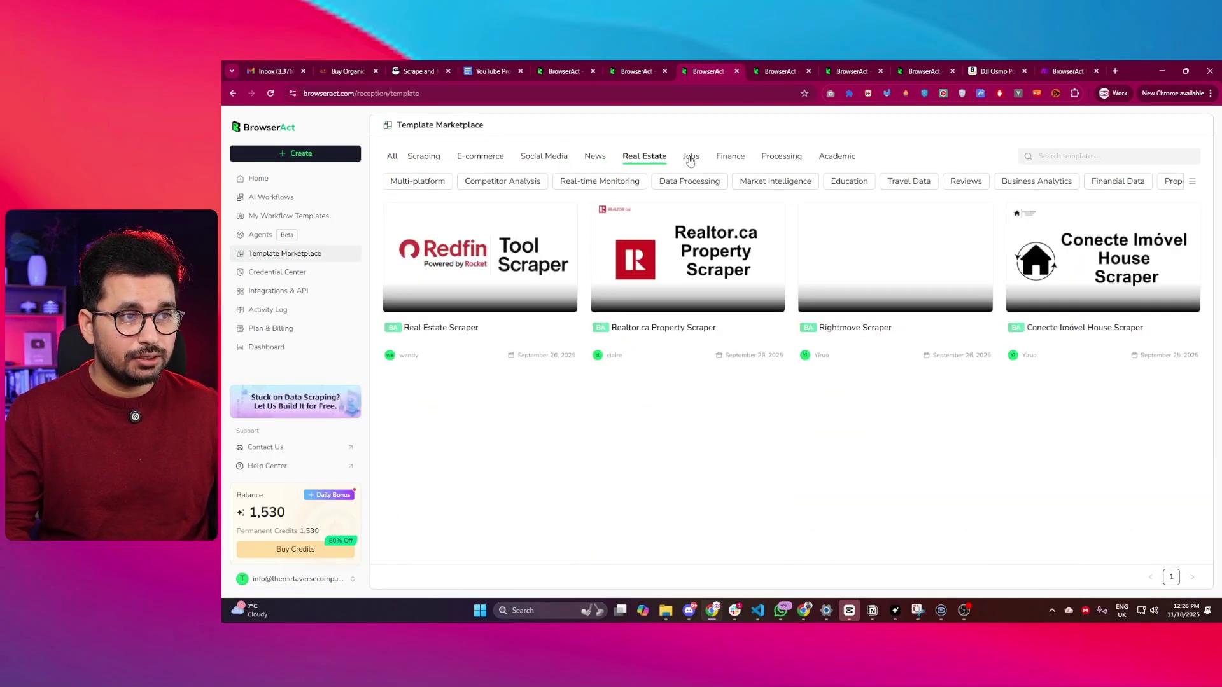
Browse the Jobs, Finance, Processing and Academic categories, then show page 2 of all templates.
left_click(690, 158)
left_click(726, 157)
left_click(780, 157)
left_click(836, 157)
left_click(885, 183)
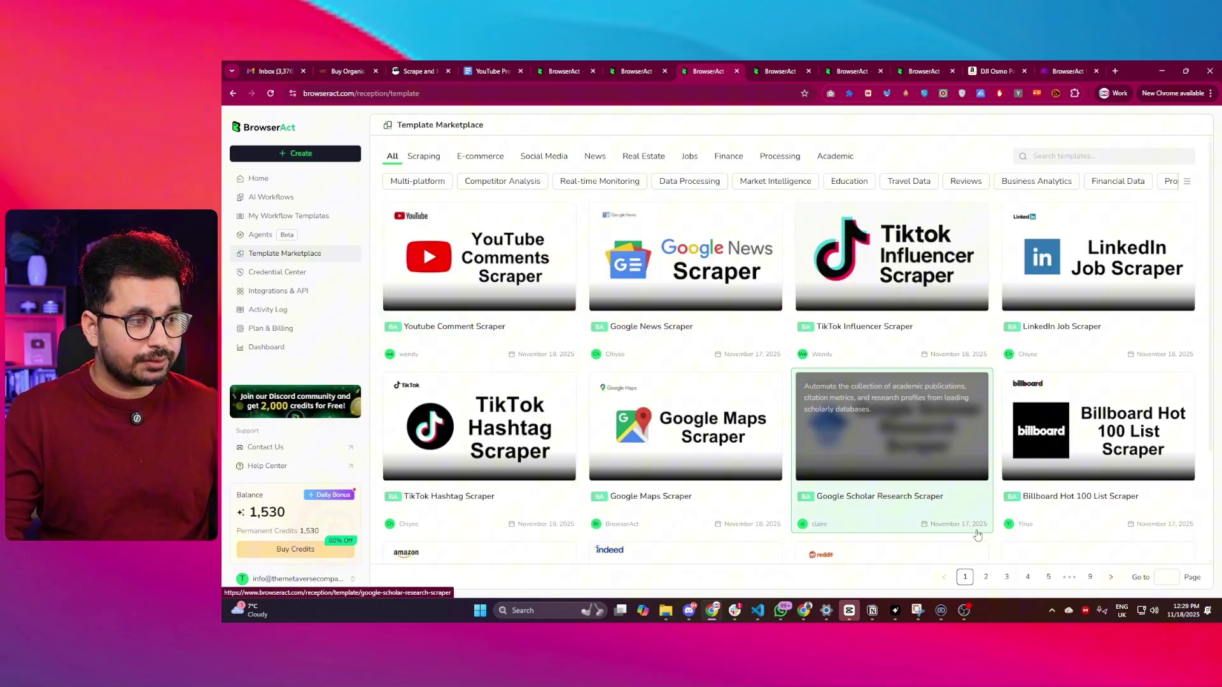
left_click(986, 578)
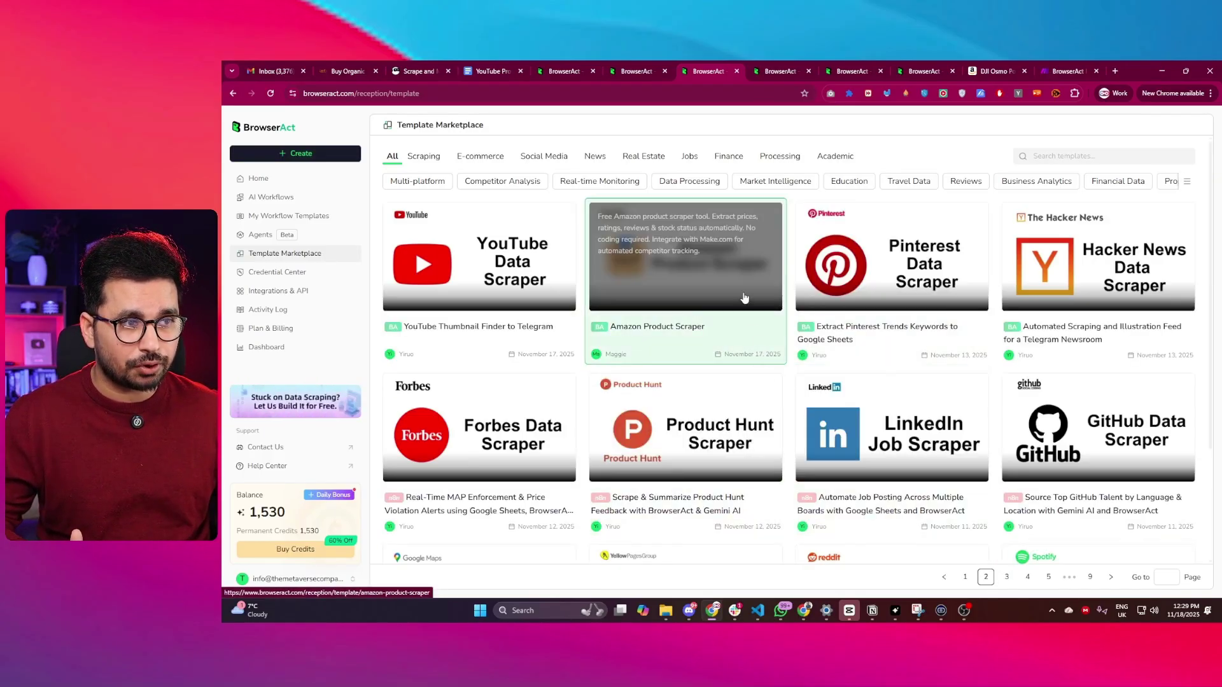
Inspect the Amazon Product Scraper's workflow diagram through Finish: Output Data_1, then return to E-commerce templates.
left_click(725, 282)
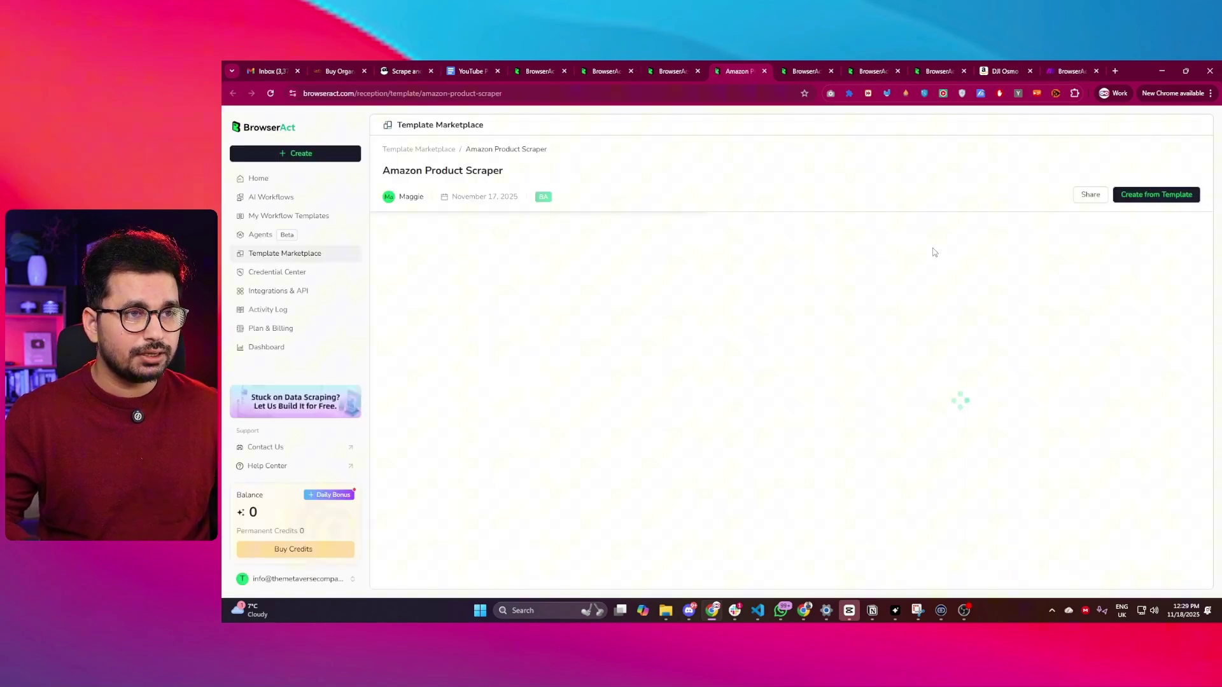
scroll(782, 274, "down", 8)
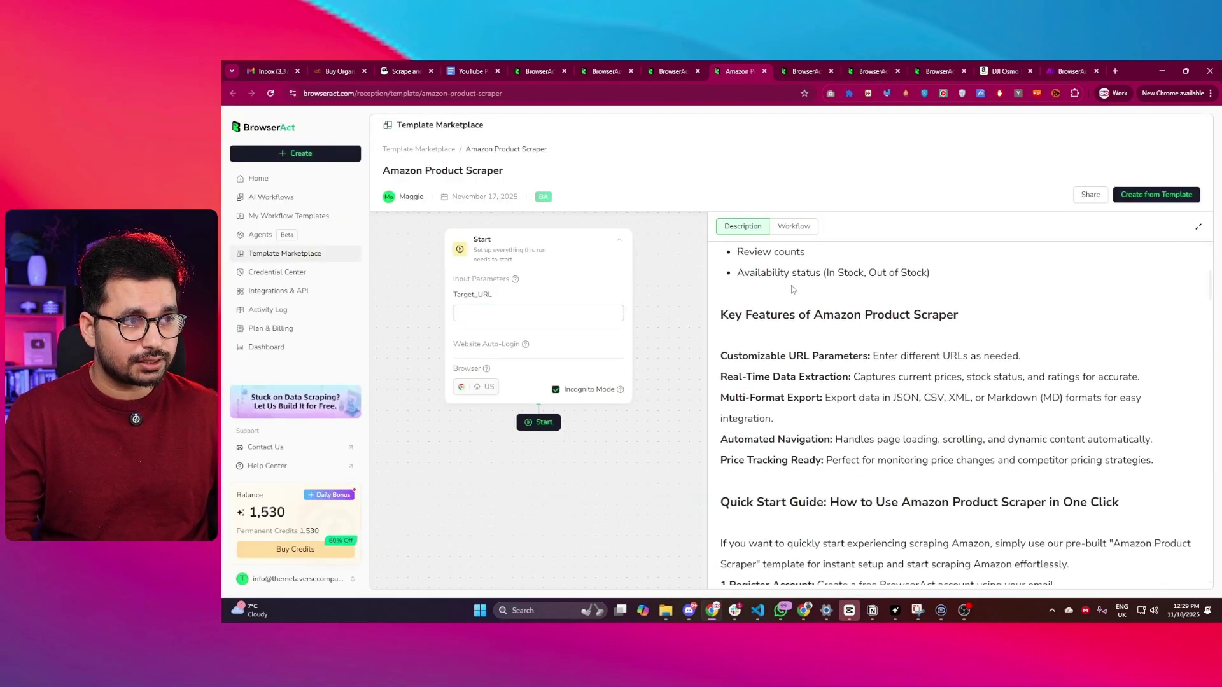
left_click(794, 227)
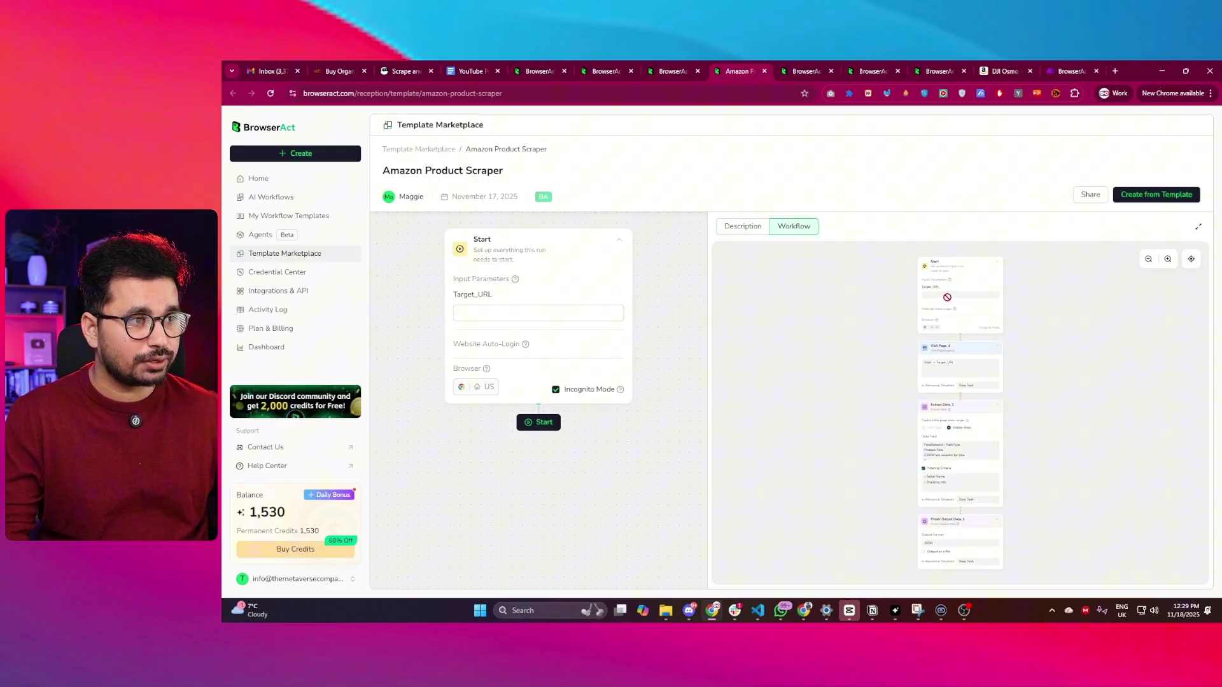
scroll(947, 298, "up", 3)
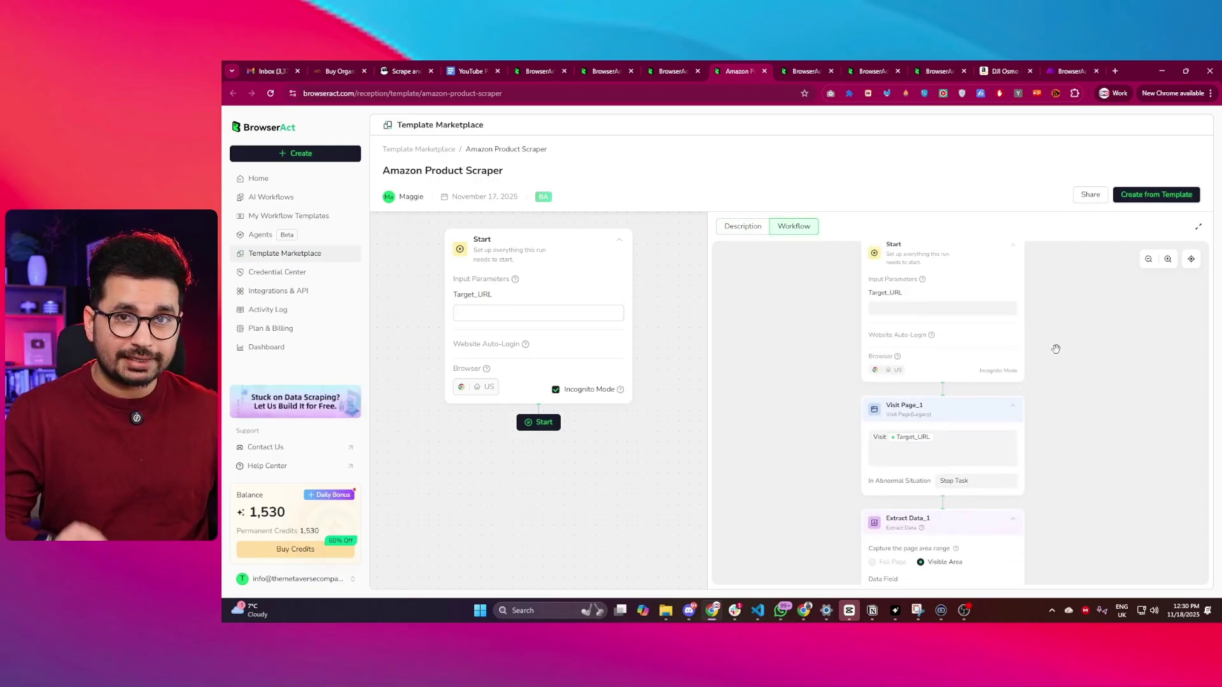
scroll(1069, 365, "up", 1)
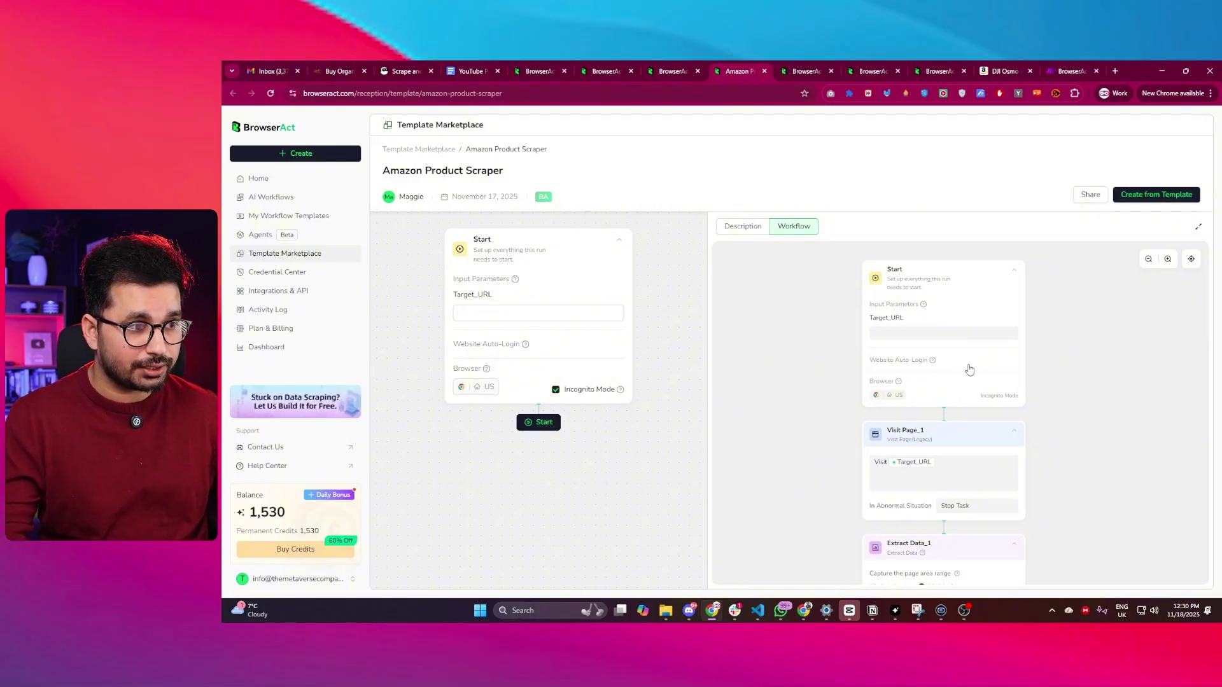
scroll(969, 369, "down", 3)
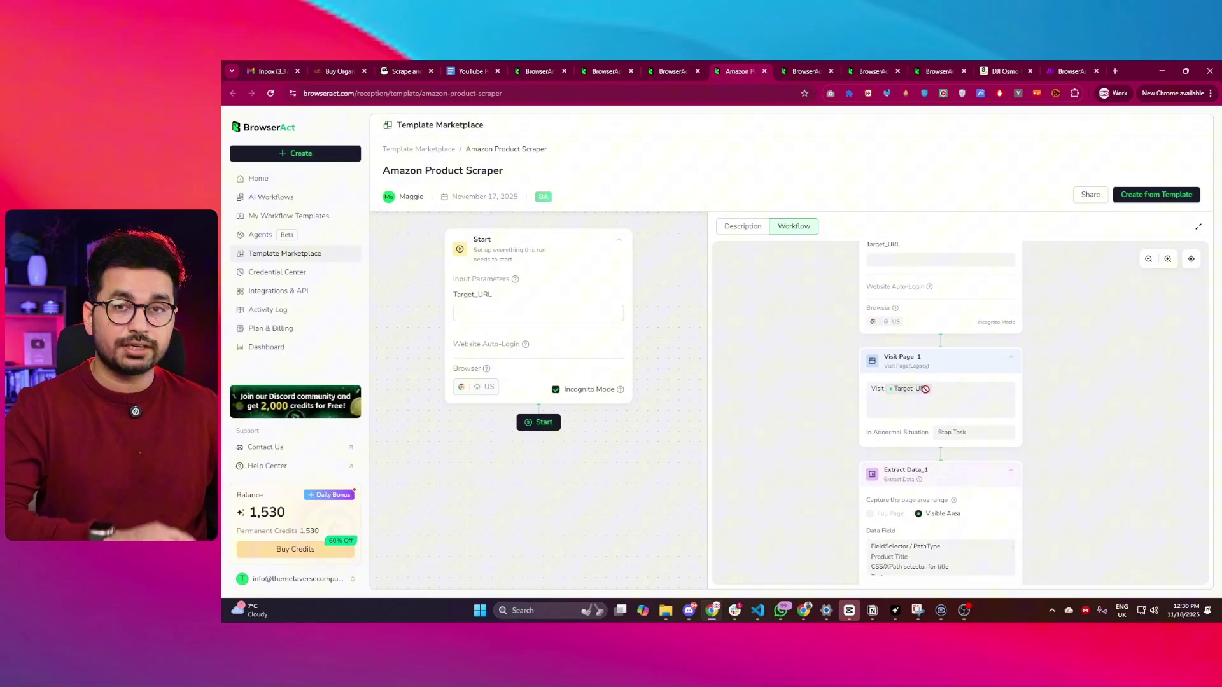
scroll(1101, 386, "down", 5)
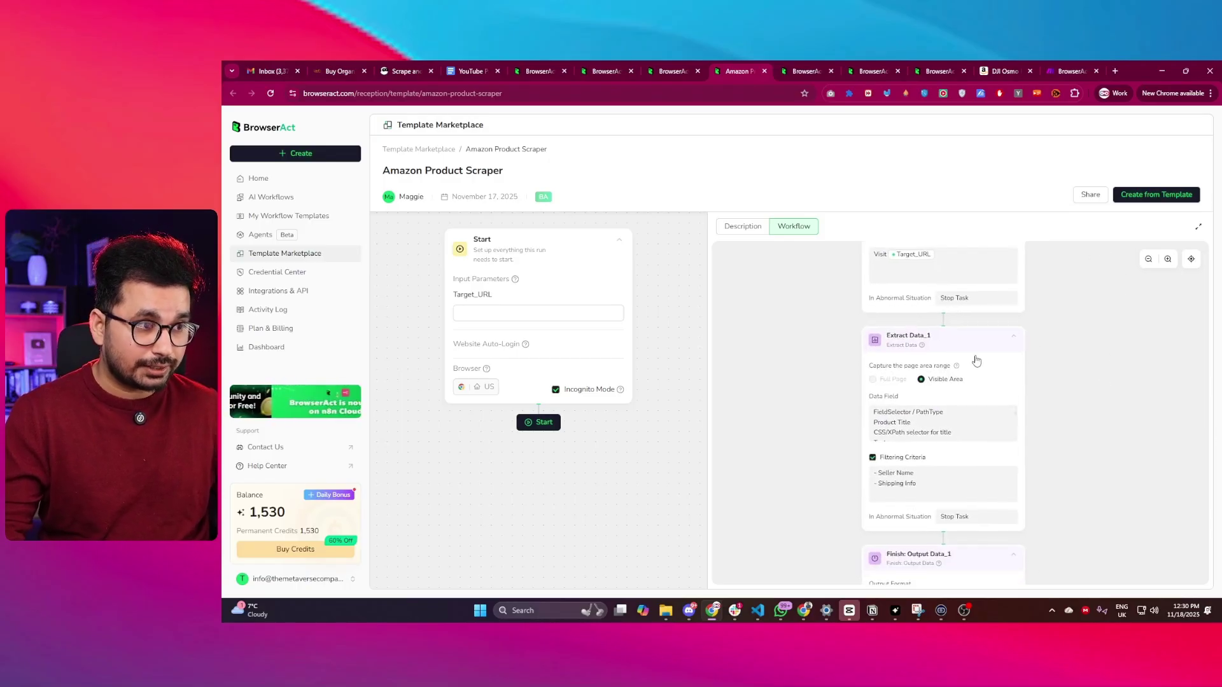
left_click_drag(1048, 466, 1080, 301)
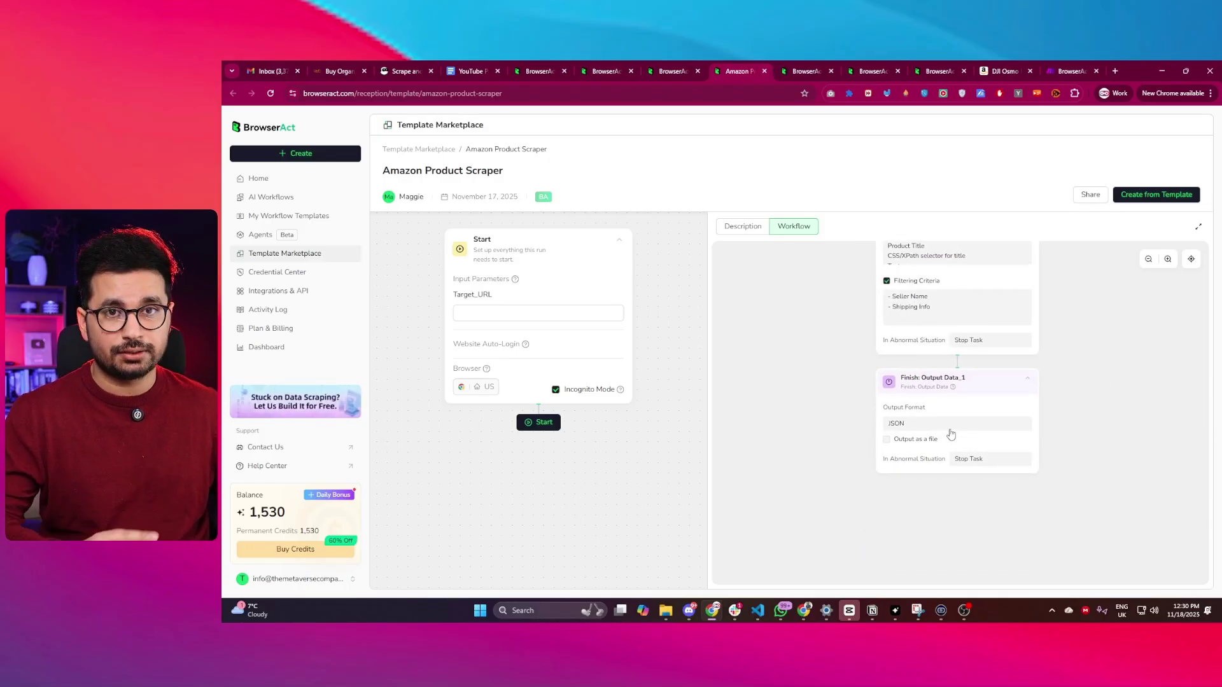
key("alt+Left")
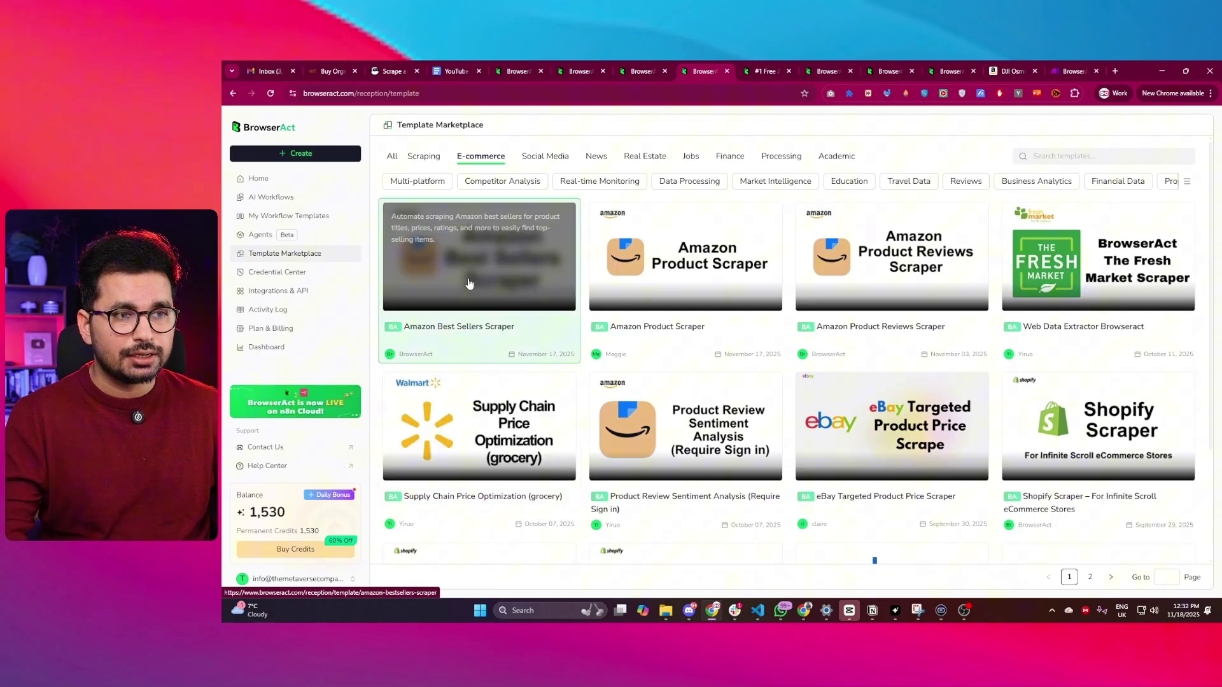
Start the Amazon Best Sellers Scraper with Department set to Clothing, Shoes & Jewelry.
left_click(463, 280)
left_click(565, 349)
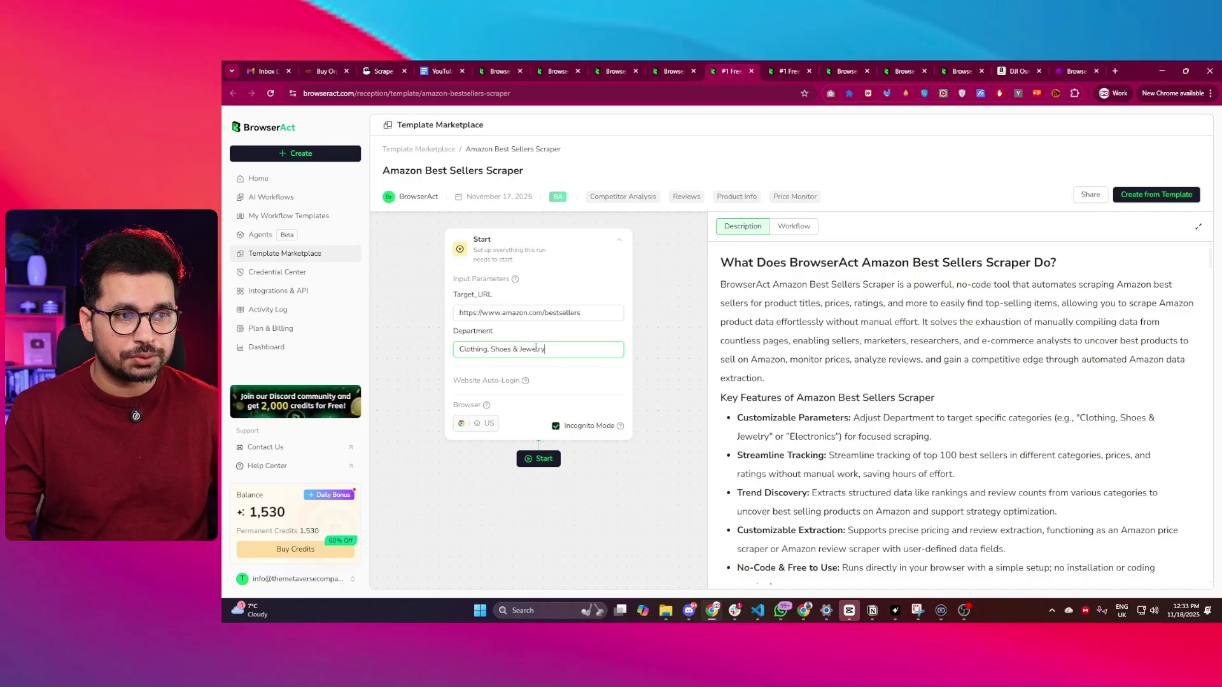
left_click(538, 458)
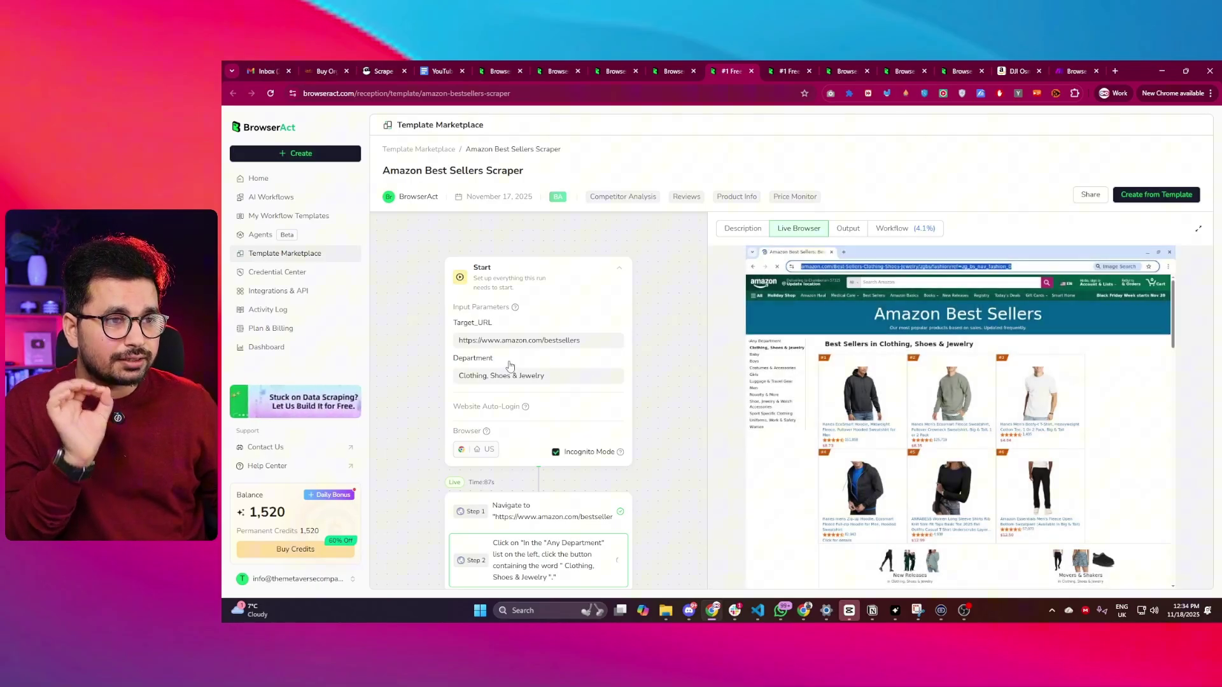
scroll(540, 521, "down", 1)
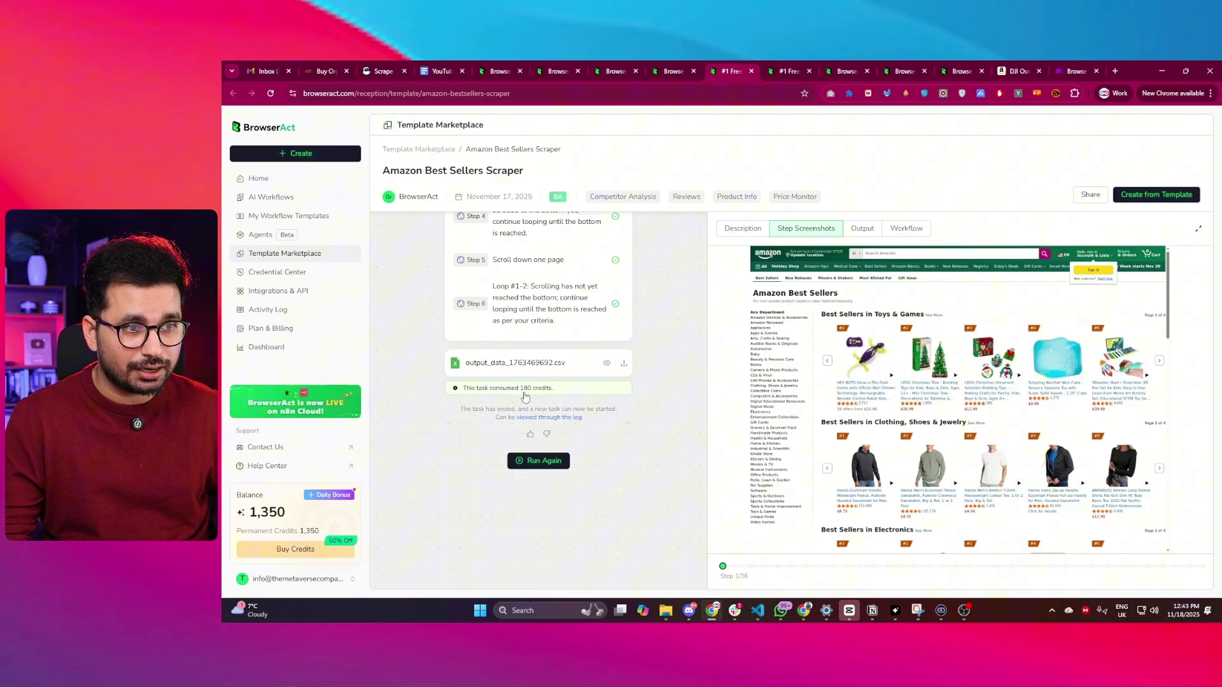
scroll(557, 386, "up", 5)
scroll(560, 404, "down", 3)
scroll(560, 405, "down", 15)
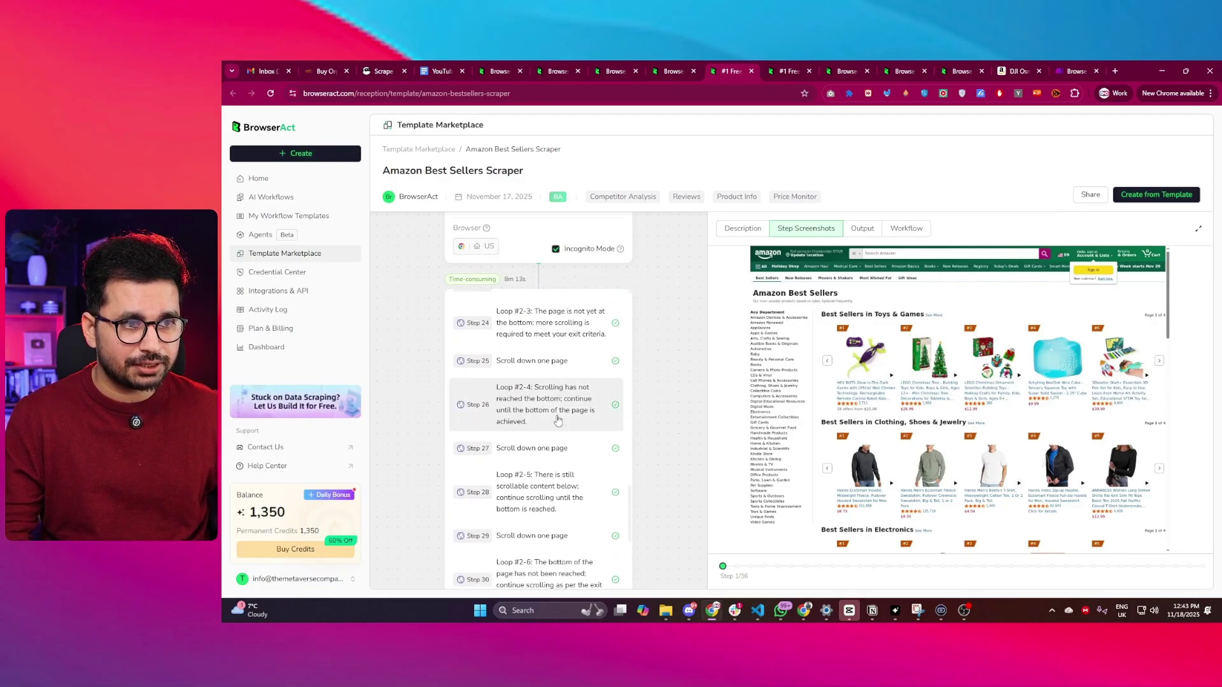
scroll(565, 448, "down", 3)
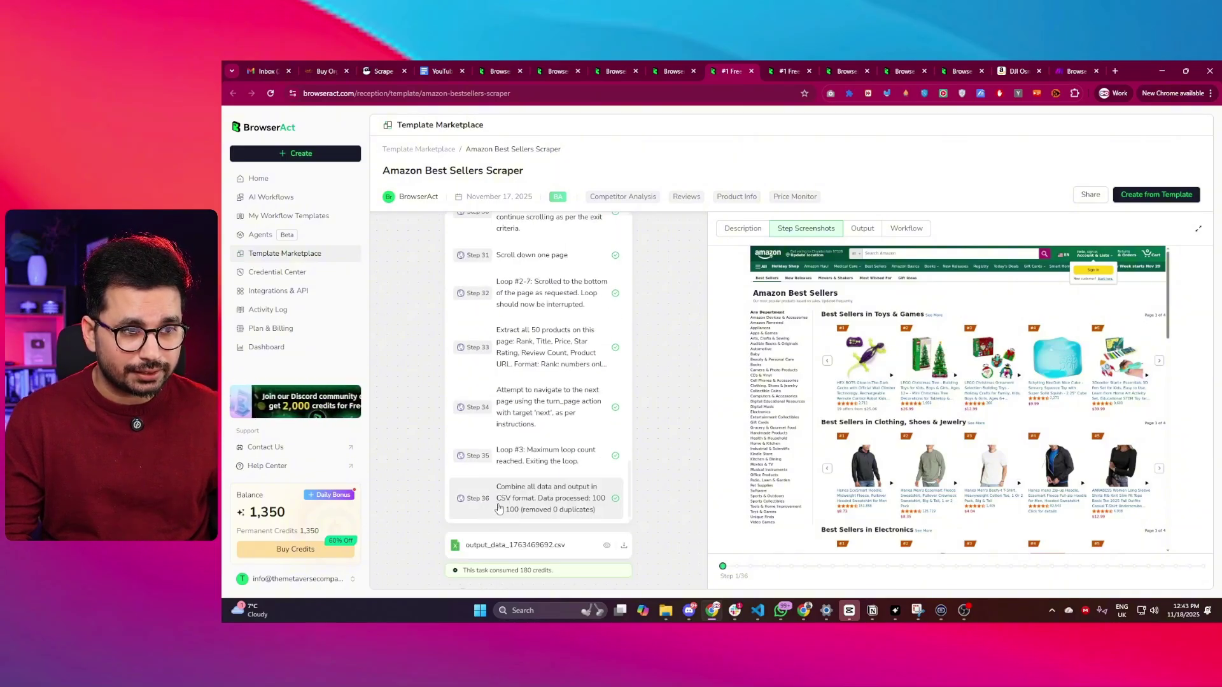
scroll(554, 510, "down", 1)
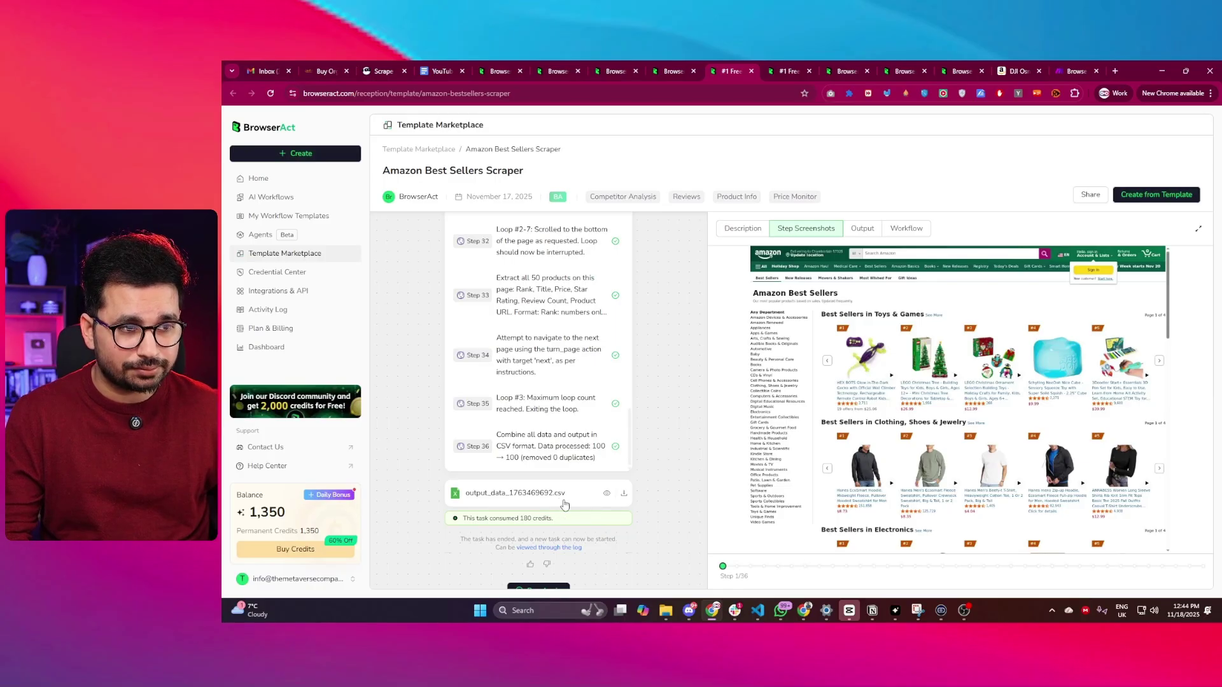
Scroll through the scraped products in the output CSV's File Preview.
left_click(607, 496)
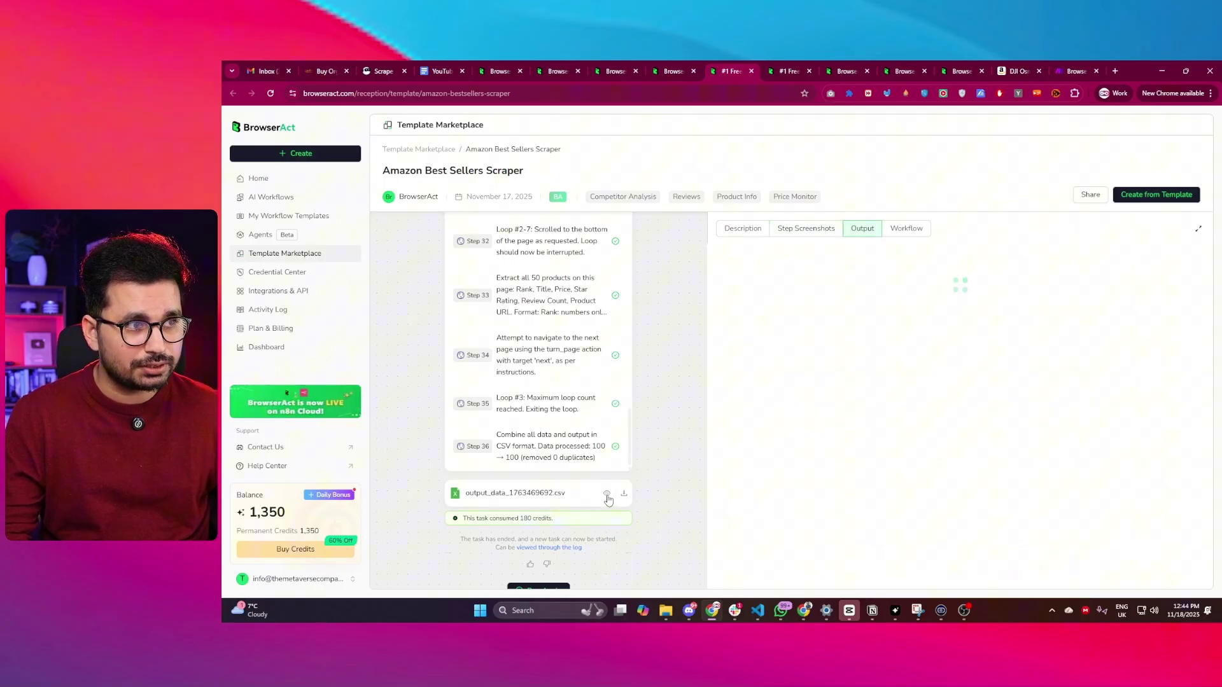
scroll(857, 407, "down", 3)
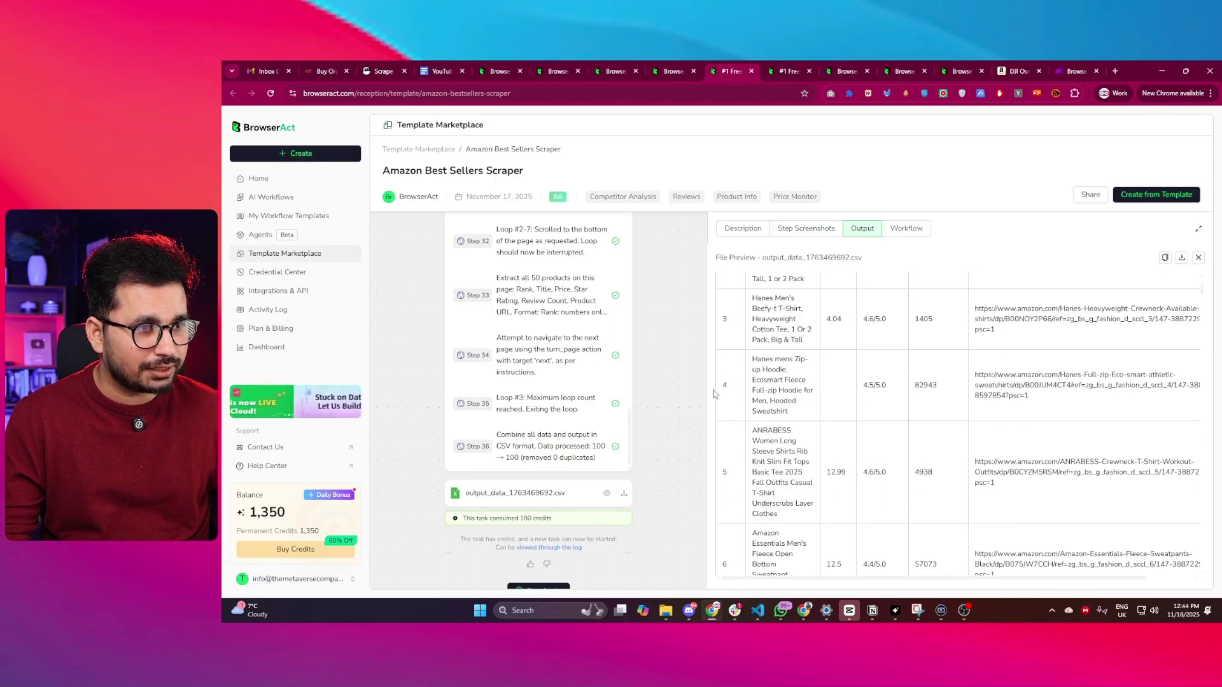
scroll(795, 379, "down", 5)
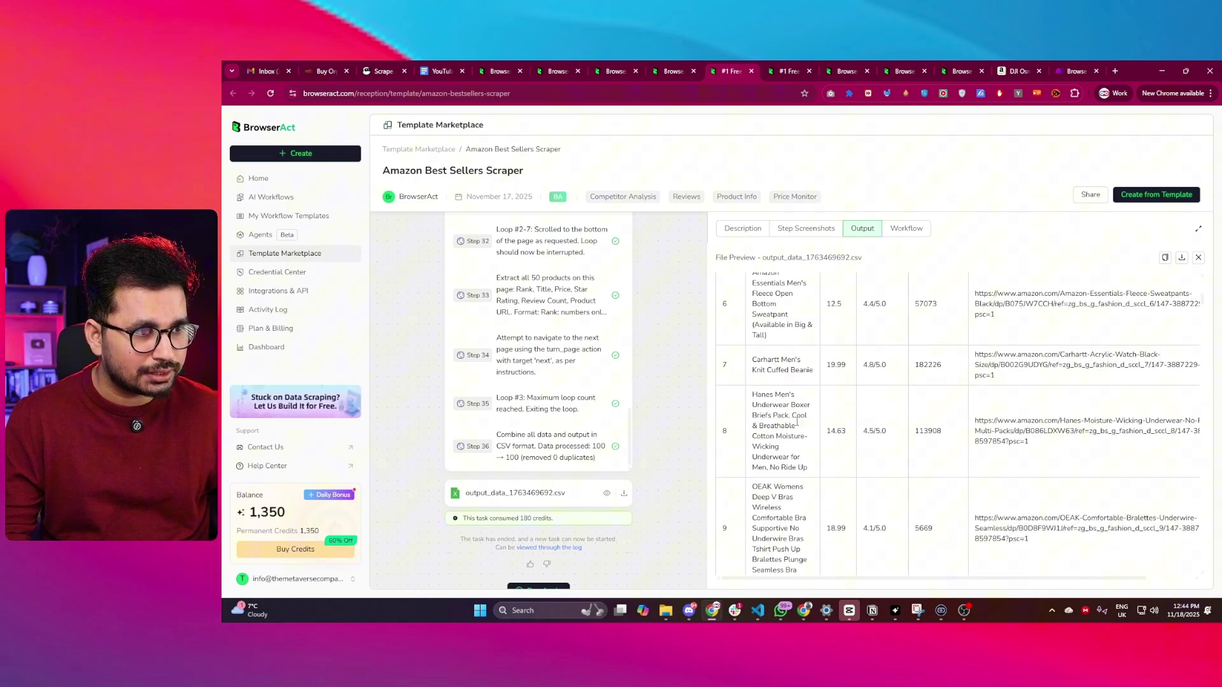
scroll(807, 427, "down", 12)
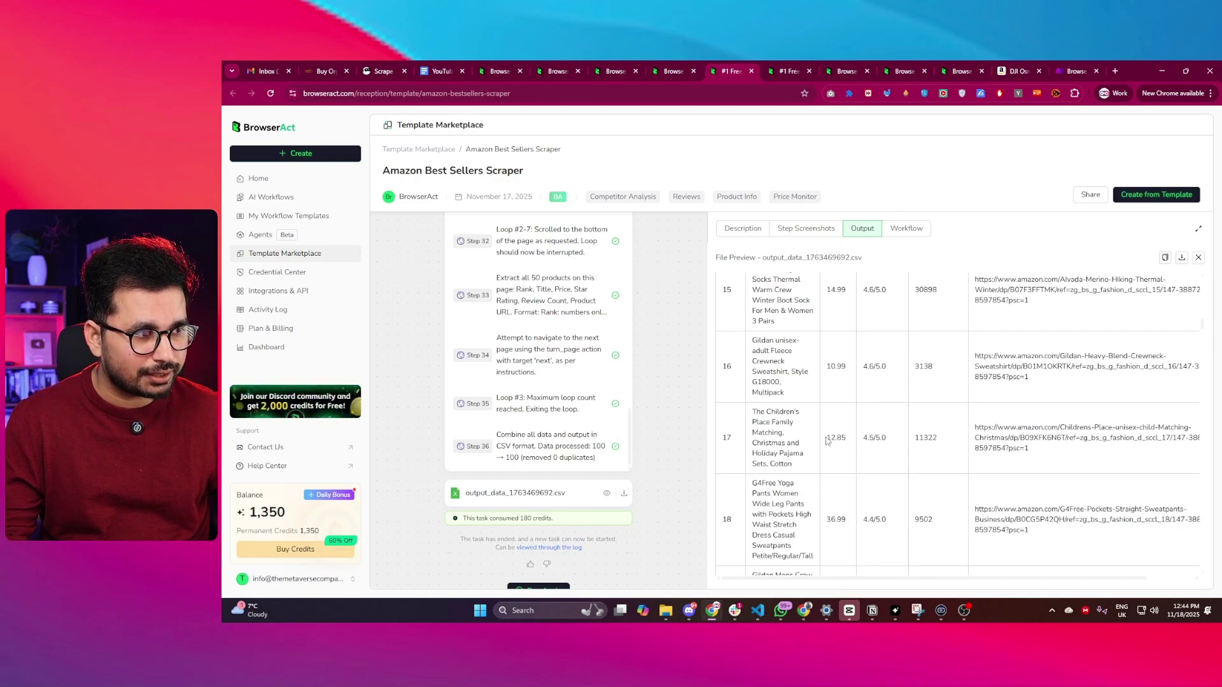
scroll(827, 439, "down", 8)
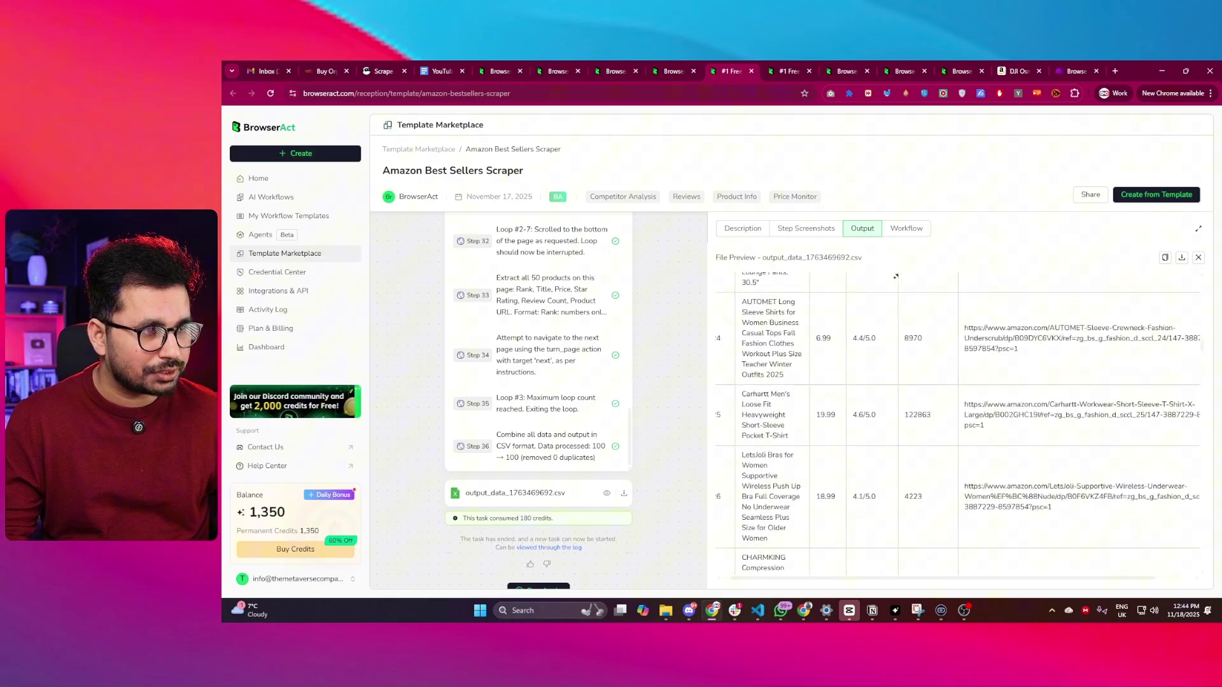
scroll(895, 276, "up", 20)
scroll(827, 324, "left", 2)
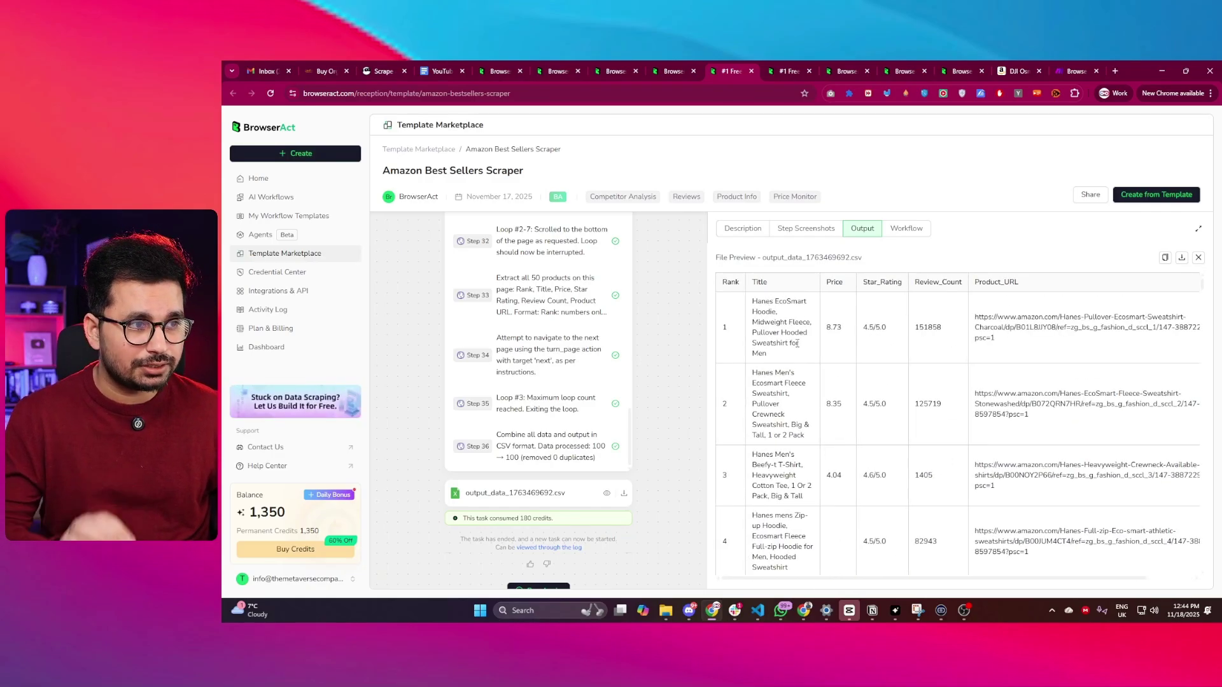
Open the first product's URL, the Hanes Beefy-T, as an Amazon page in a new tab.
triple_click(1012, 325)
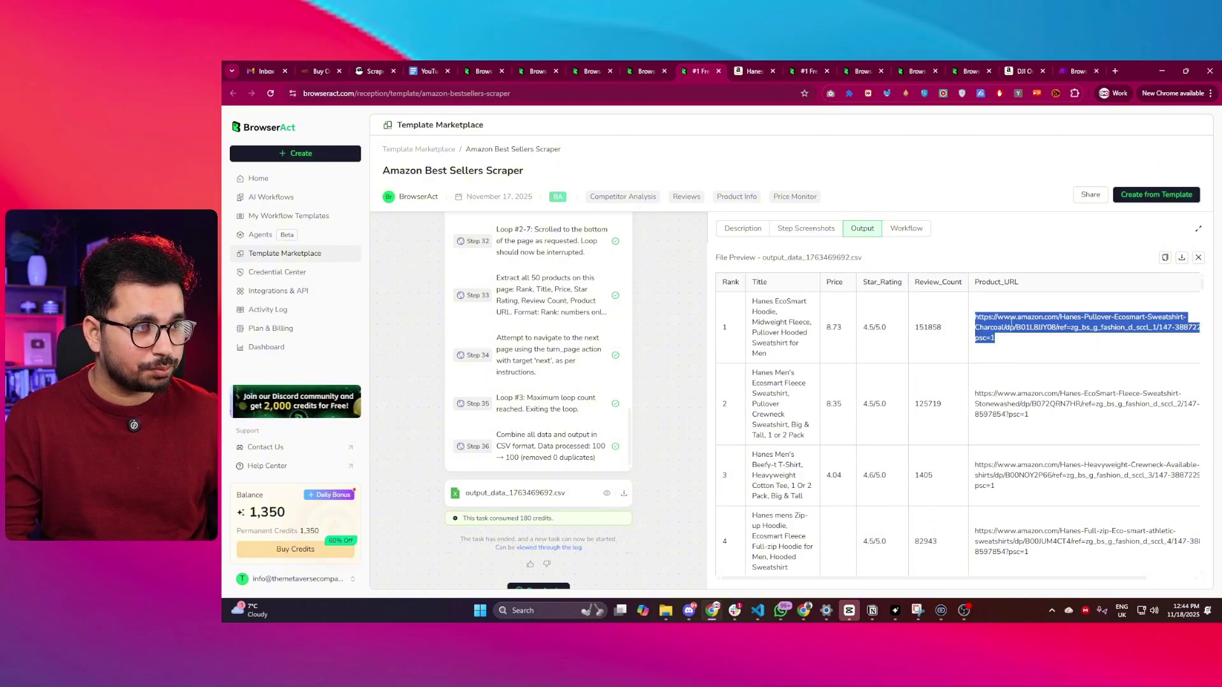
right_click(1011, 326)
left_click(890, 357)
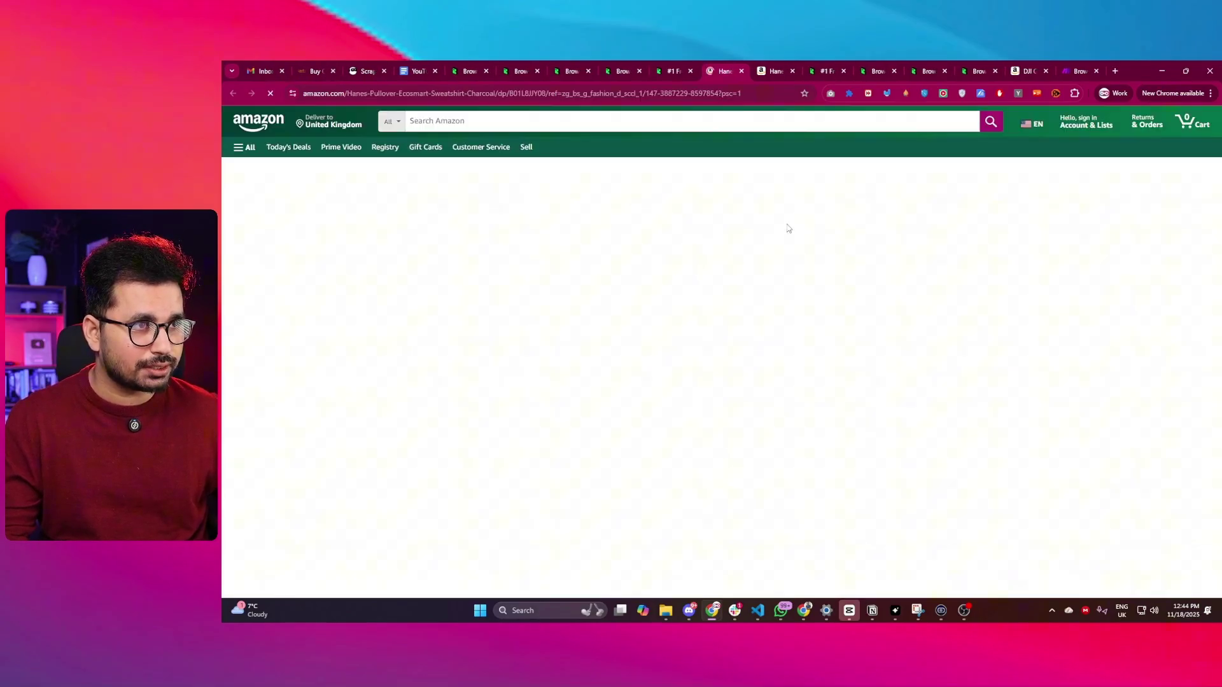
left_click(691, 62)
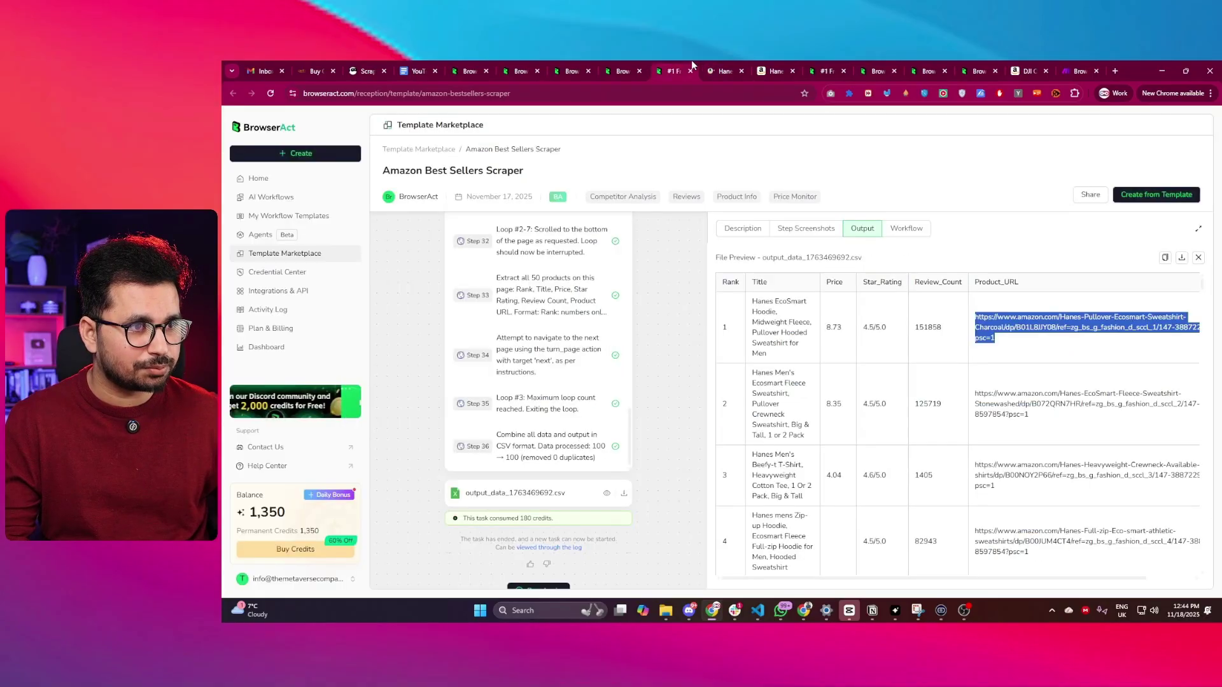
left_click(697, 68)
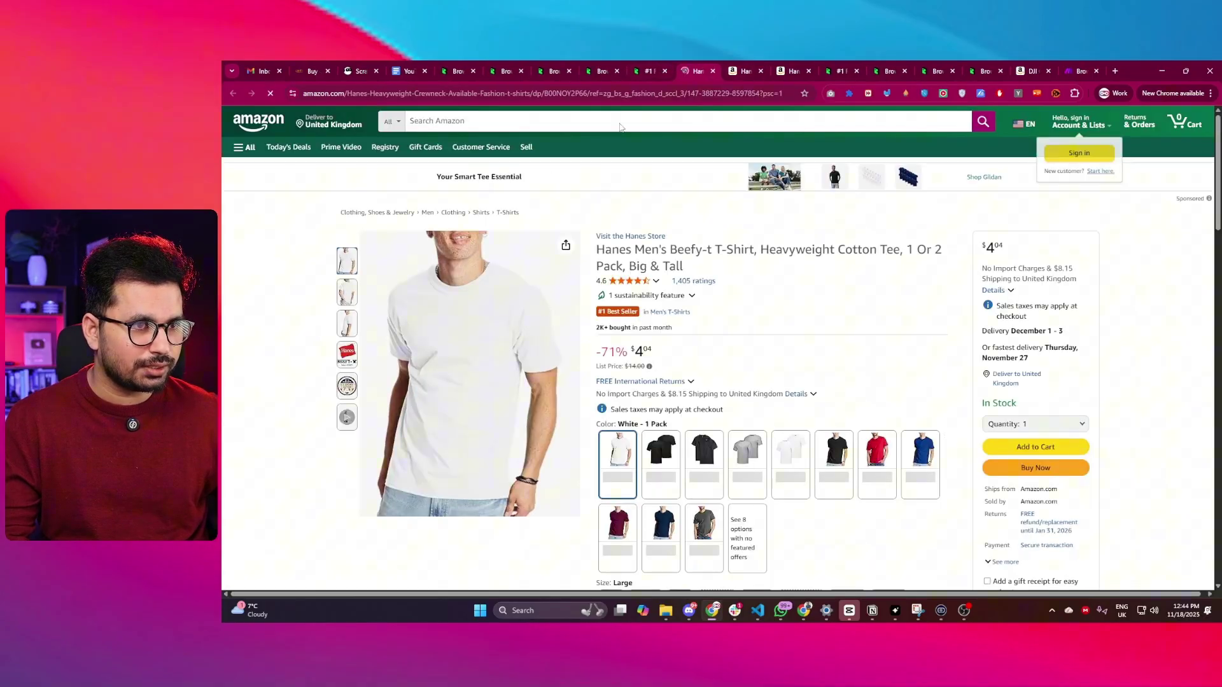
left_click(648, 71)
Open the row 5 ANARABESS link, then compare the Hanes Beefy-T, ANARABESS and $8.73 Hanes EcoSmart Hoodie tabs.
right_click(1016, 472)
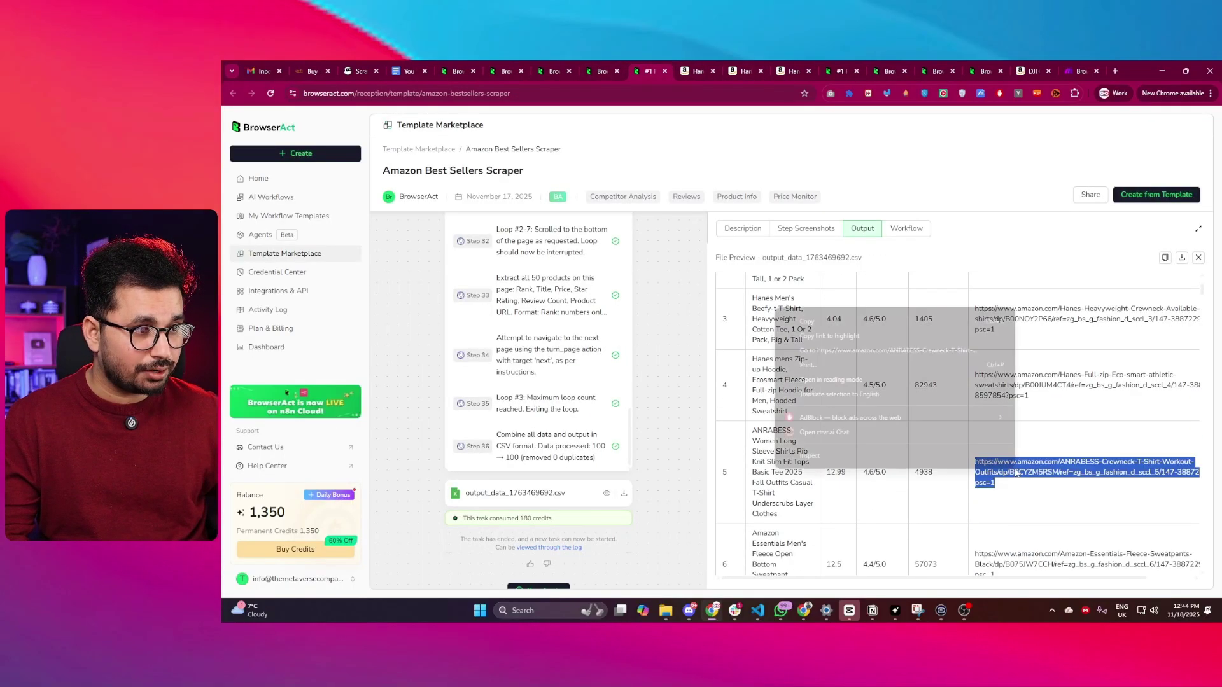
left_click(862, 351)
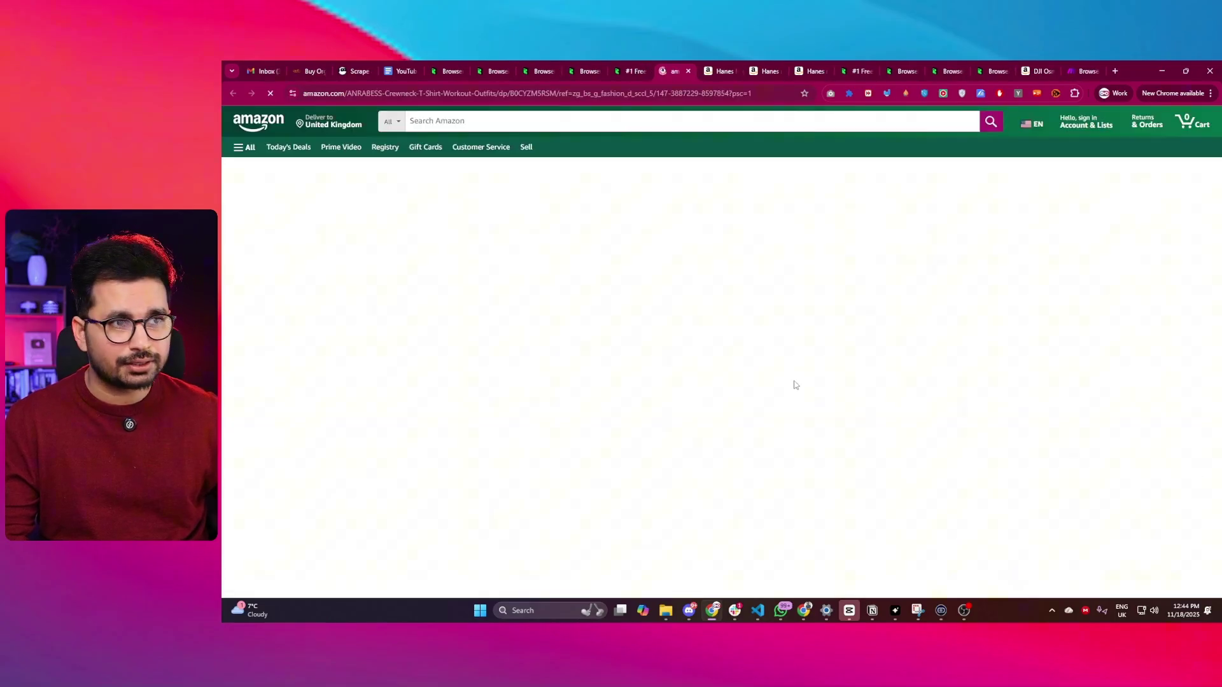
left_click(722, 71)
left_click(676, 70)
left_click(725, 71)
left_click(764, 70)
left_click(716, 66)
left_click(688, 65)
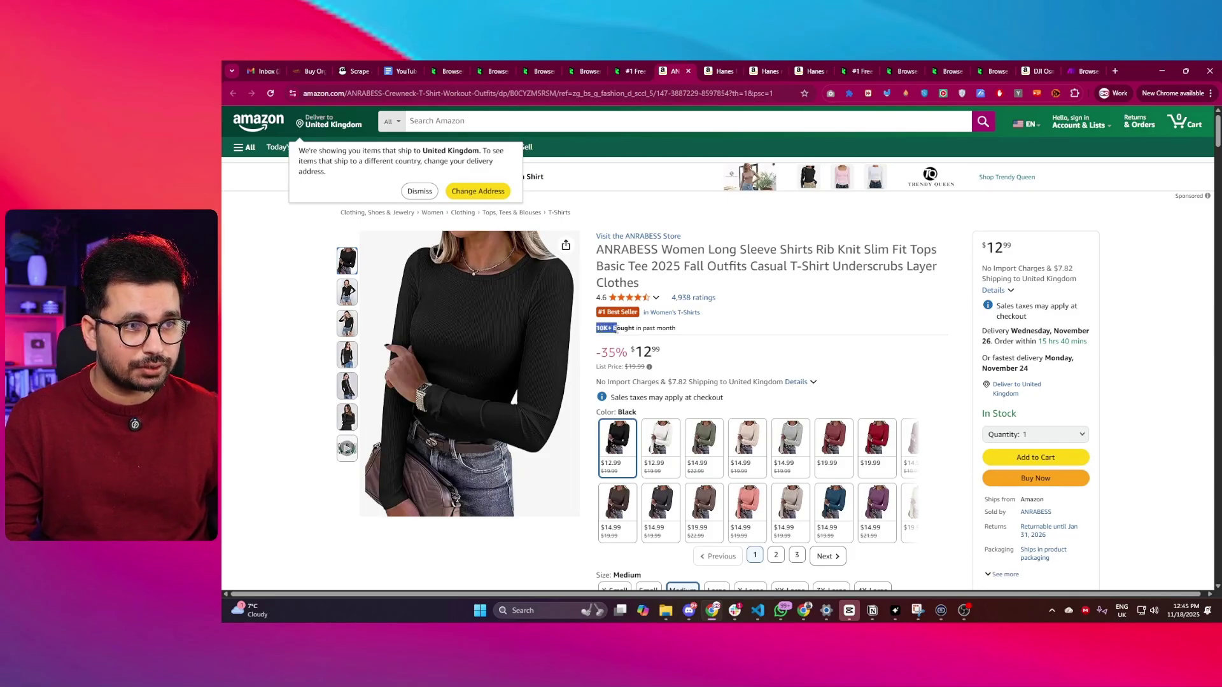
left_click(722, 71)
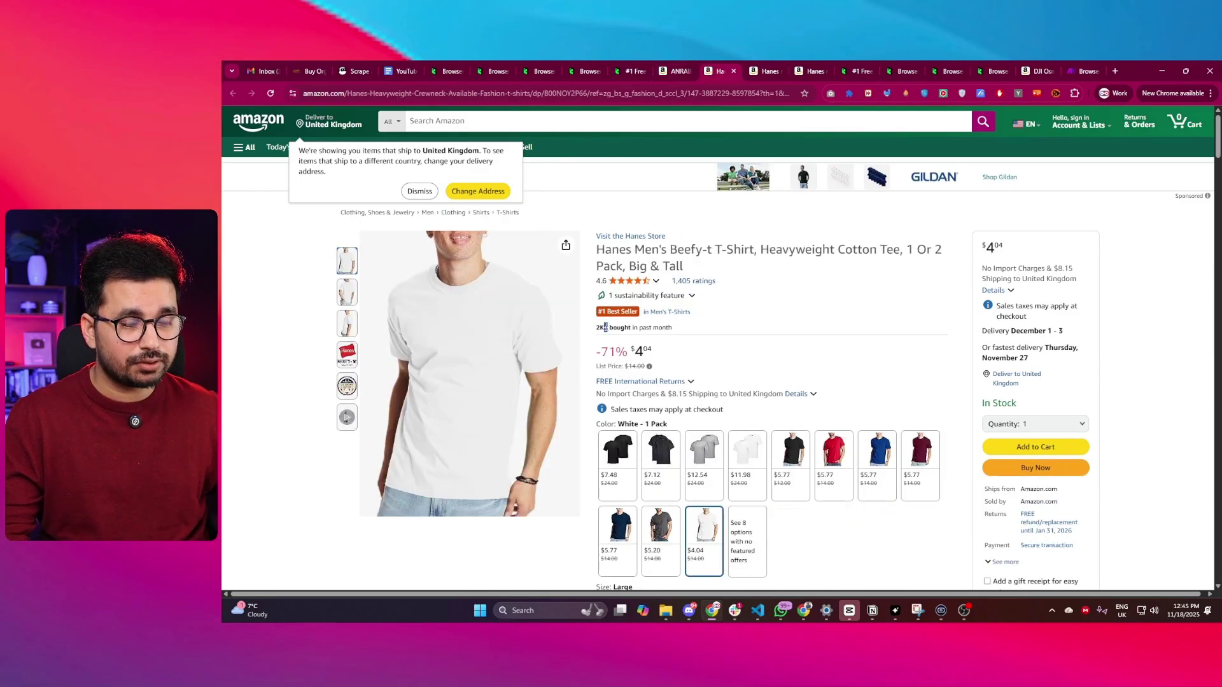
left_click(764, 70)
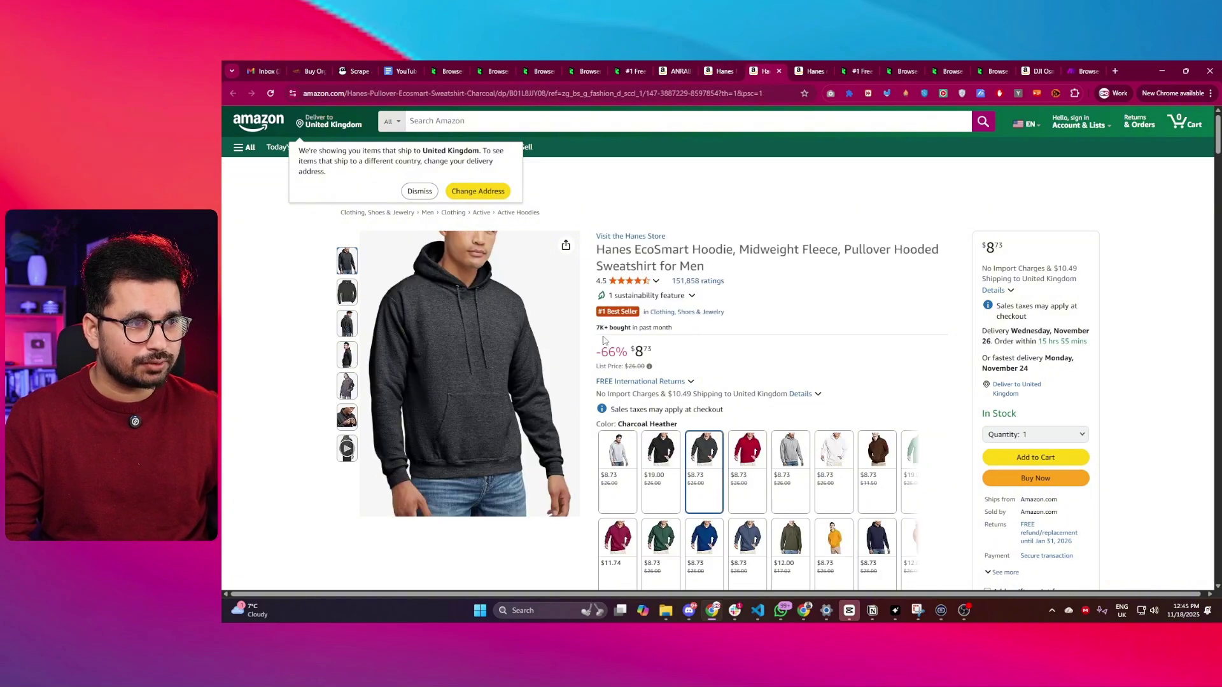
Scroll the output preview to row 100 and back, then select the Rank-to-Product_URL header row.
left_click(629, 71)
scroll(947, 495, "down", 3)
scroll(944, 488, "down", 20)
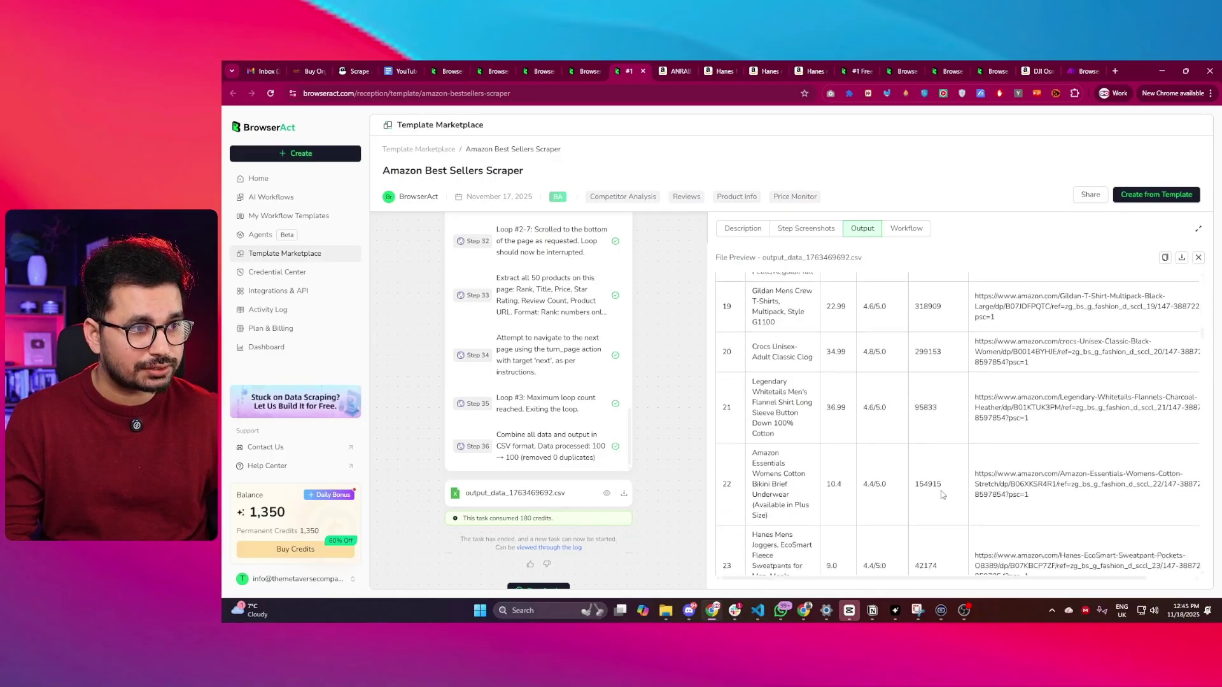
scroll(973, 514, "down", 20)
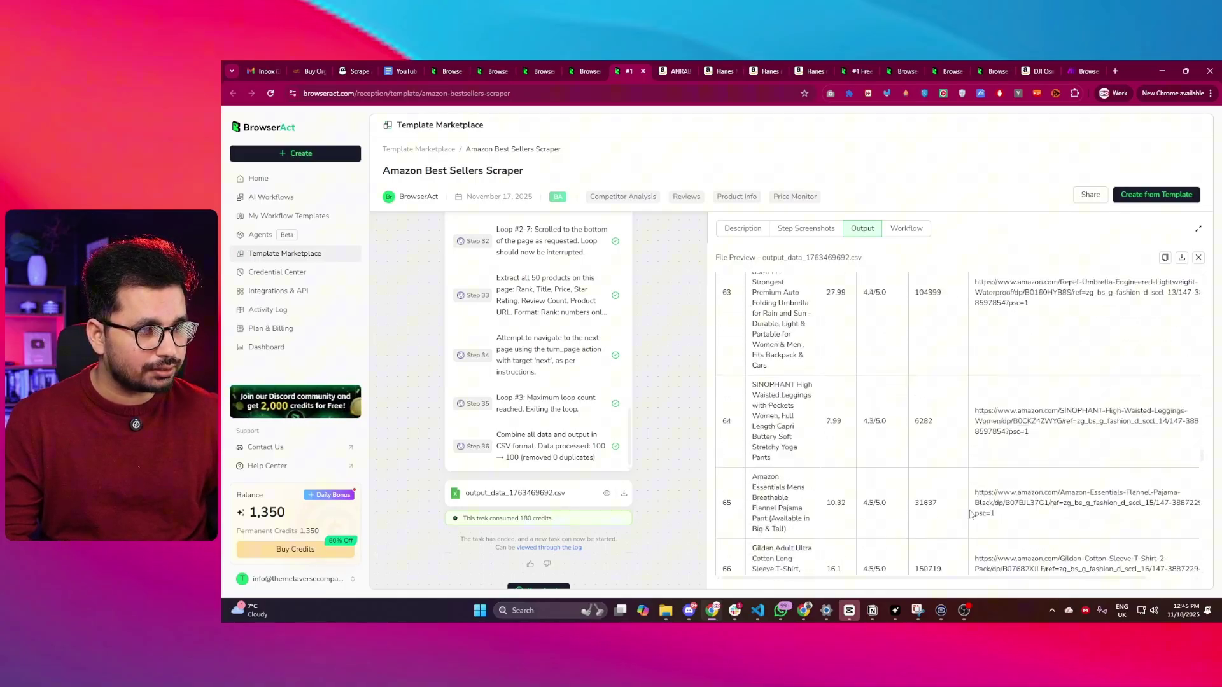
scroll(965, 520, "down", 10)
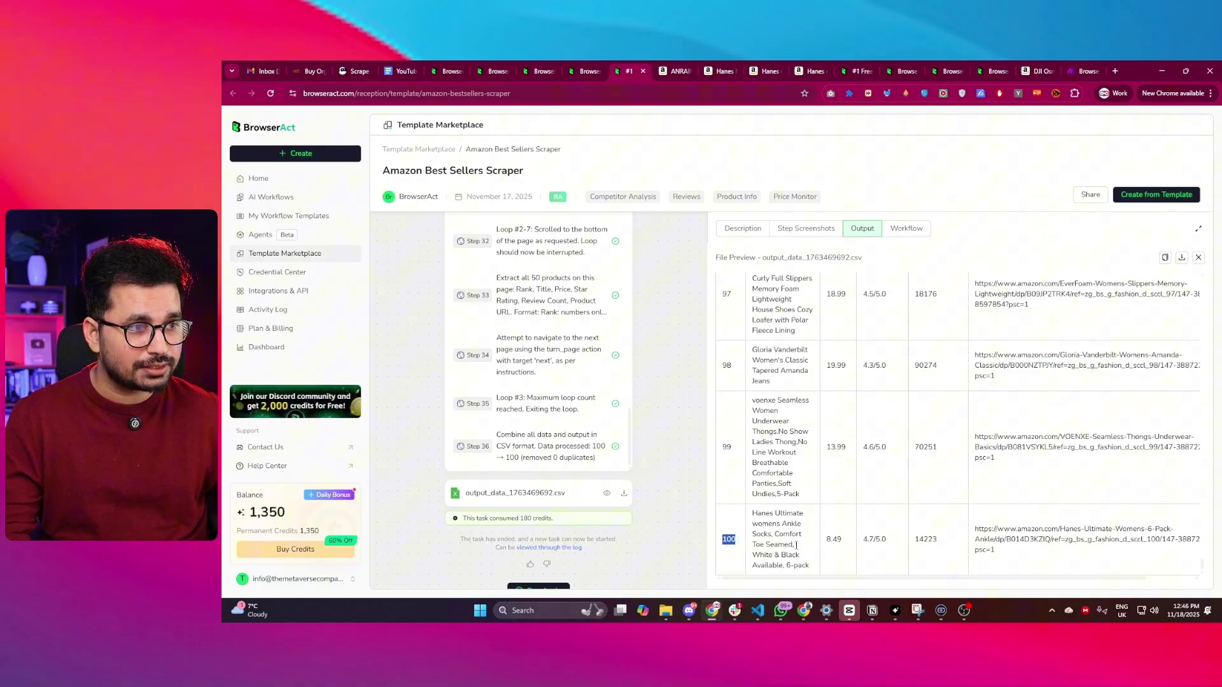
scroll(882, 473, "up", 10)
scroll(882, 473, "up", 20)
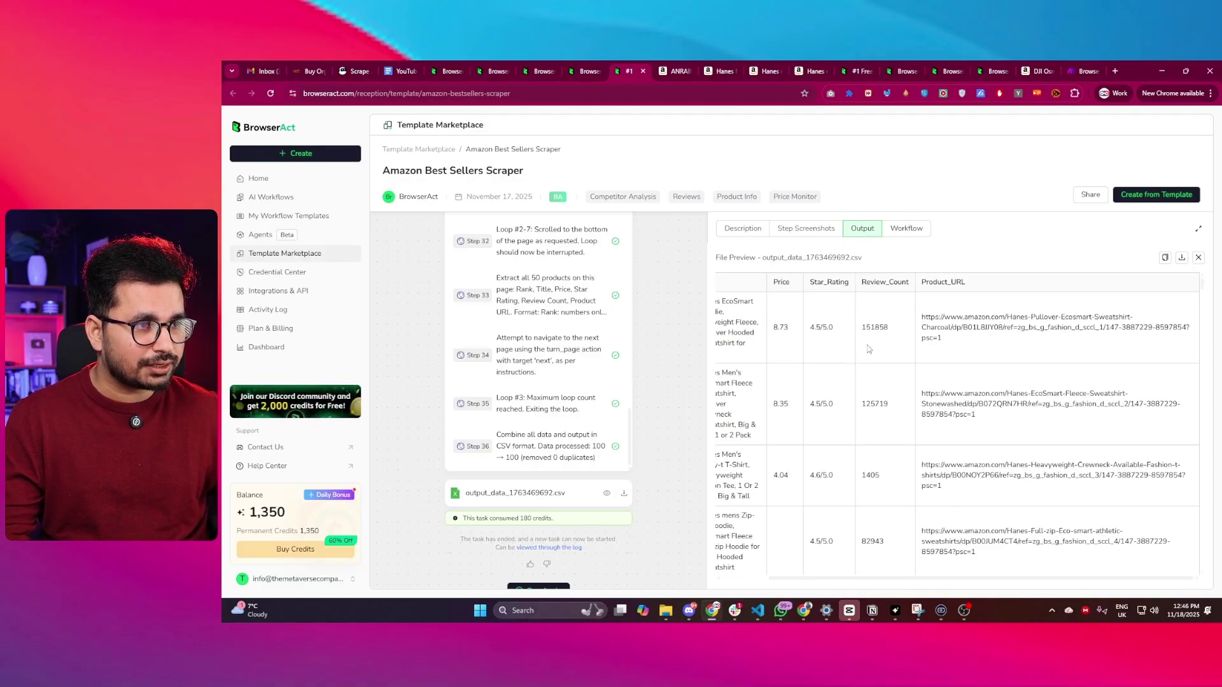
scroll(869, 357, "left", 2)
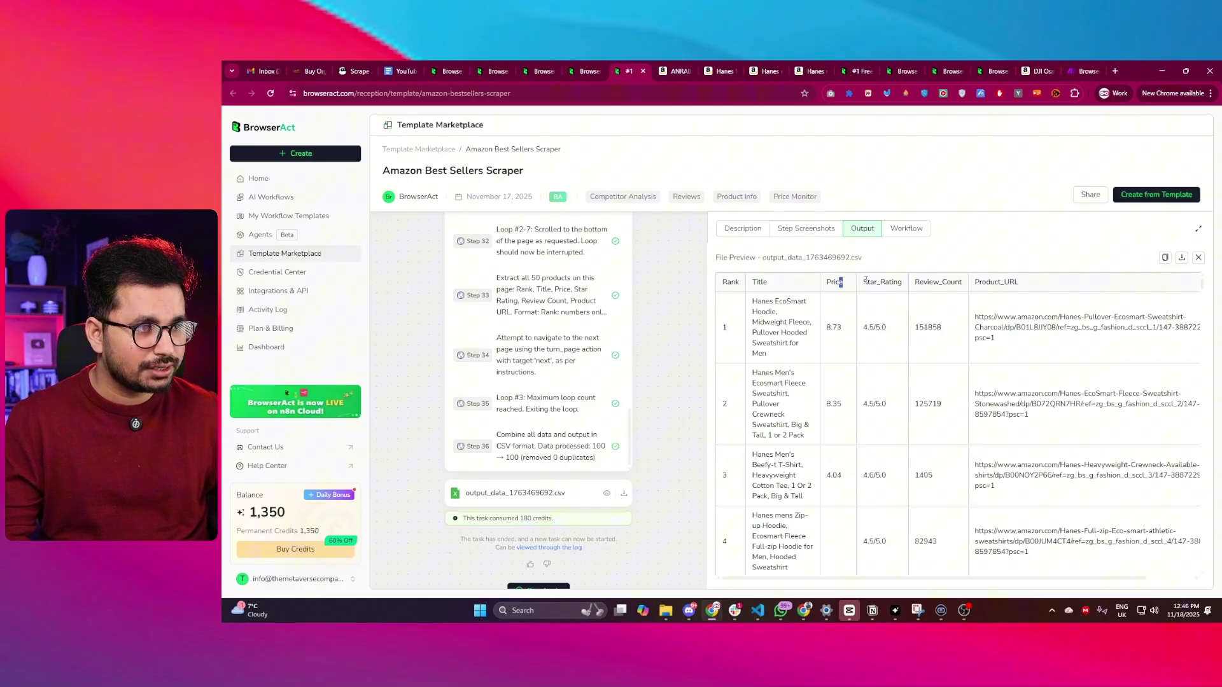
left_click_drag(950, 278, 1034, 283)
triple_click(1034, 283)
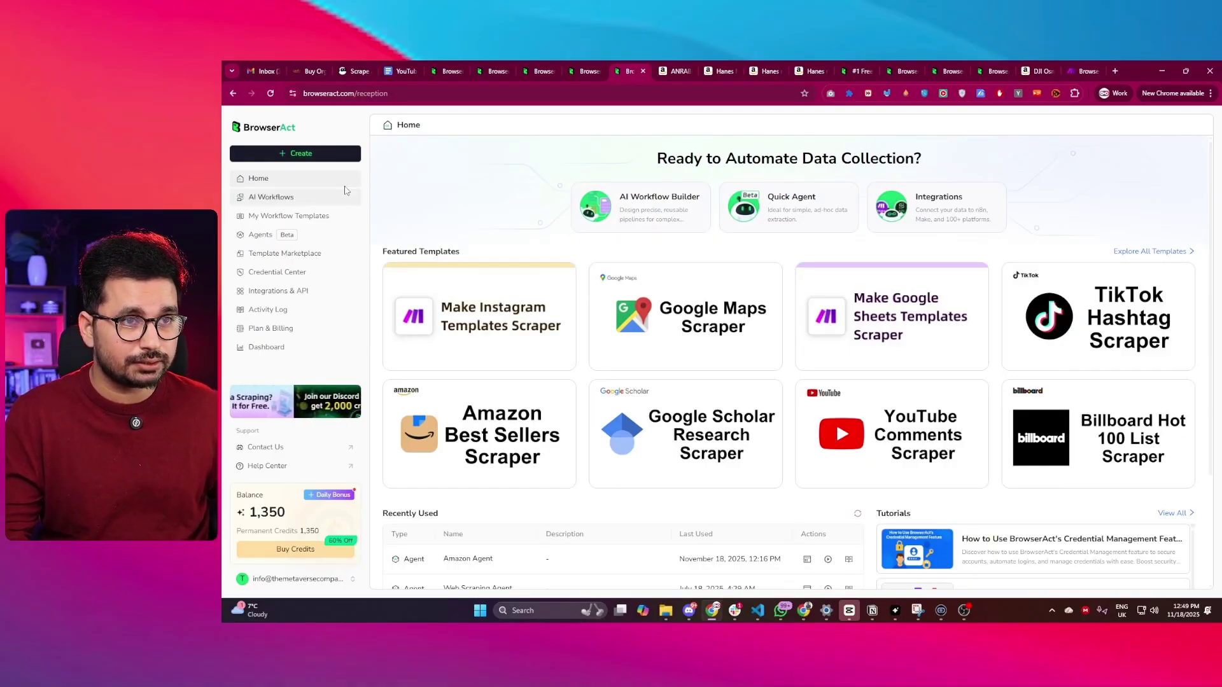
Create a new agent named 'Ebay agent' from the Agents list.
left_click(314, 154)
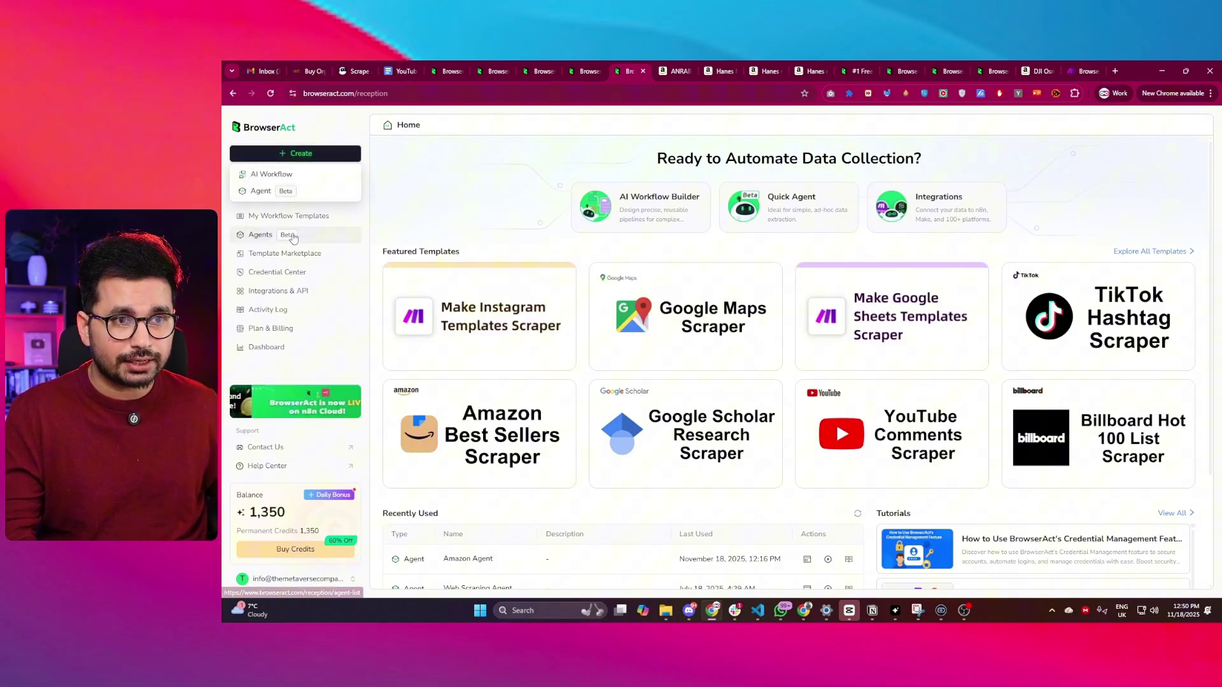
left_click(262, 235)
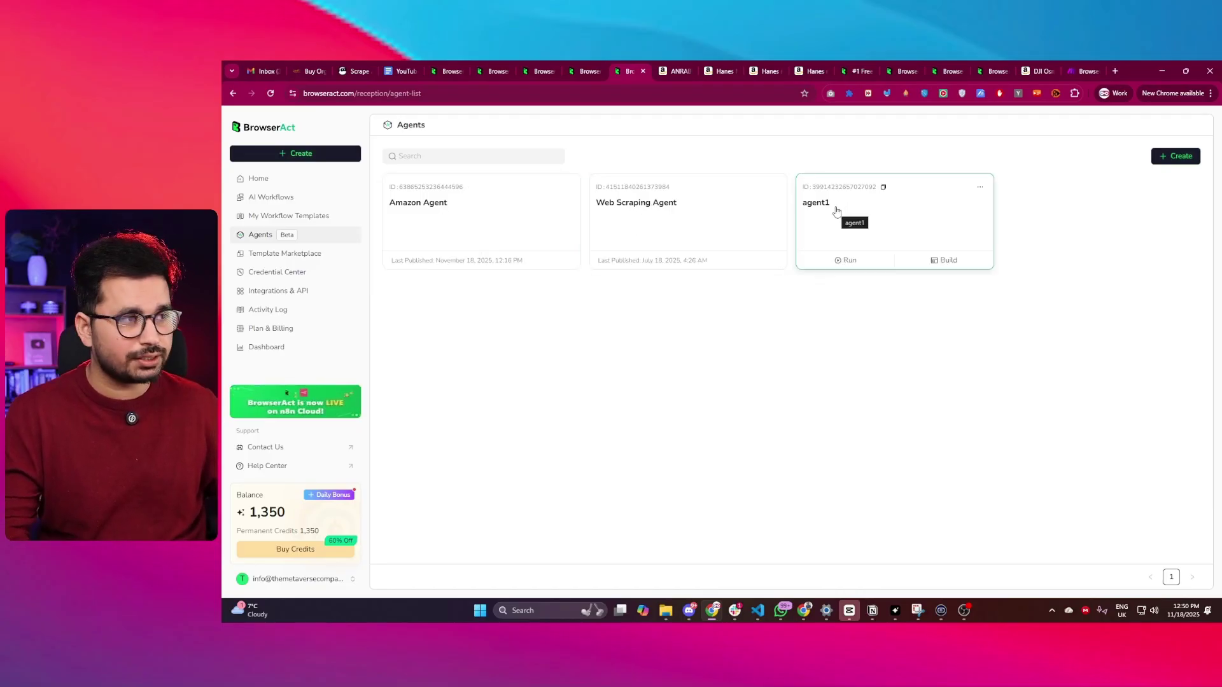
left_click(1168, 160)
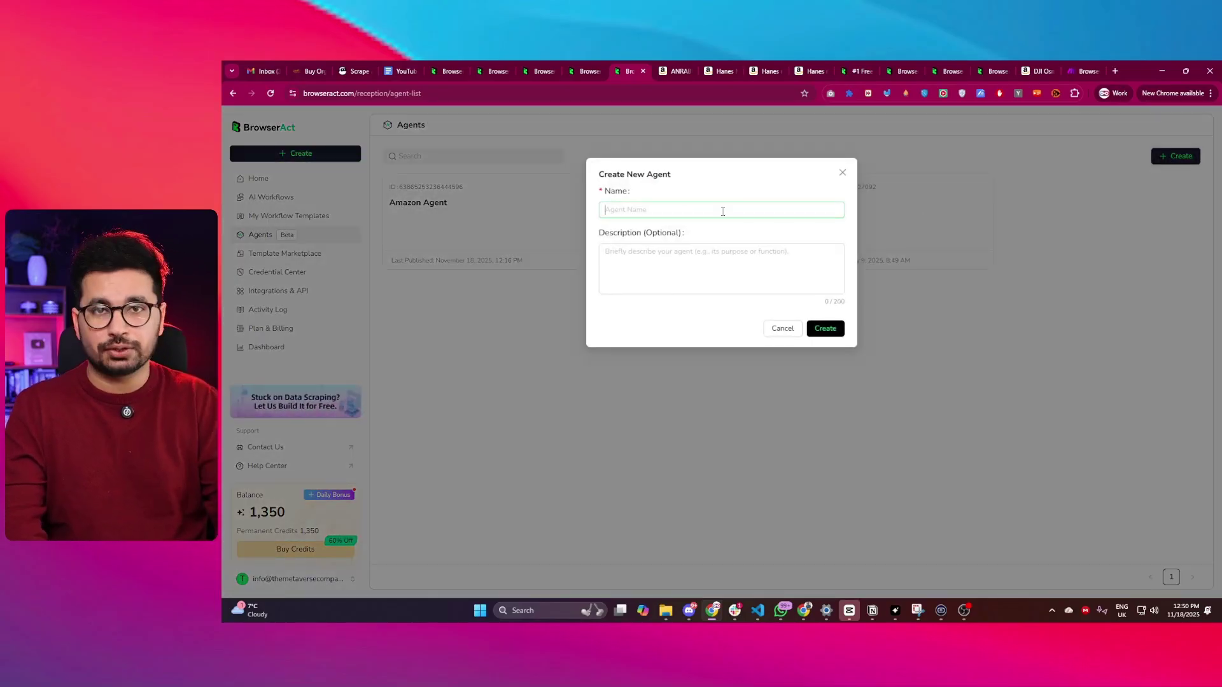
type("Ebay")
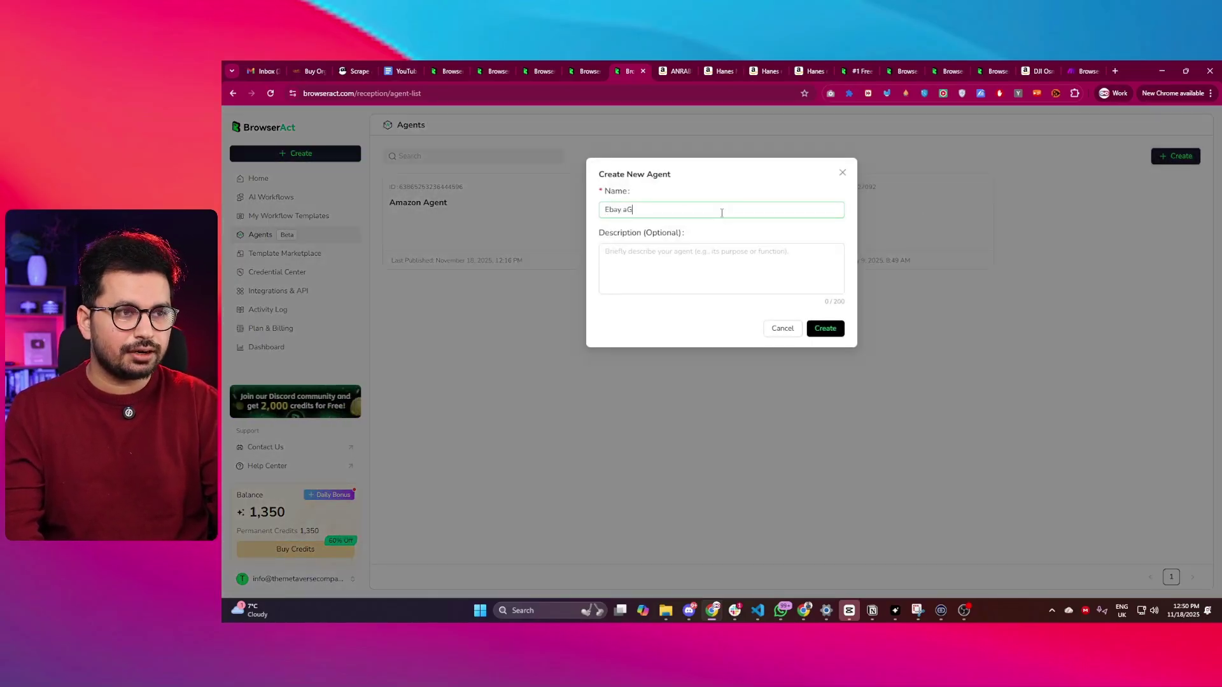
type(" agent")
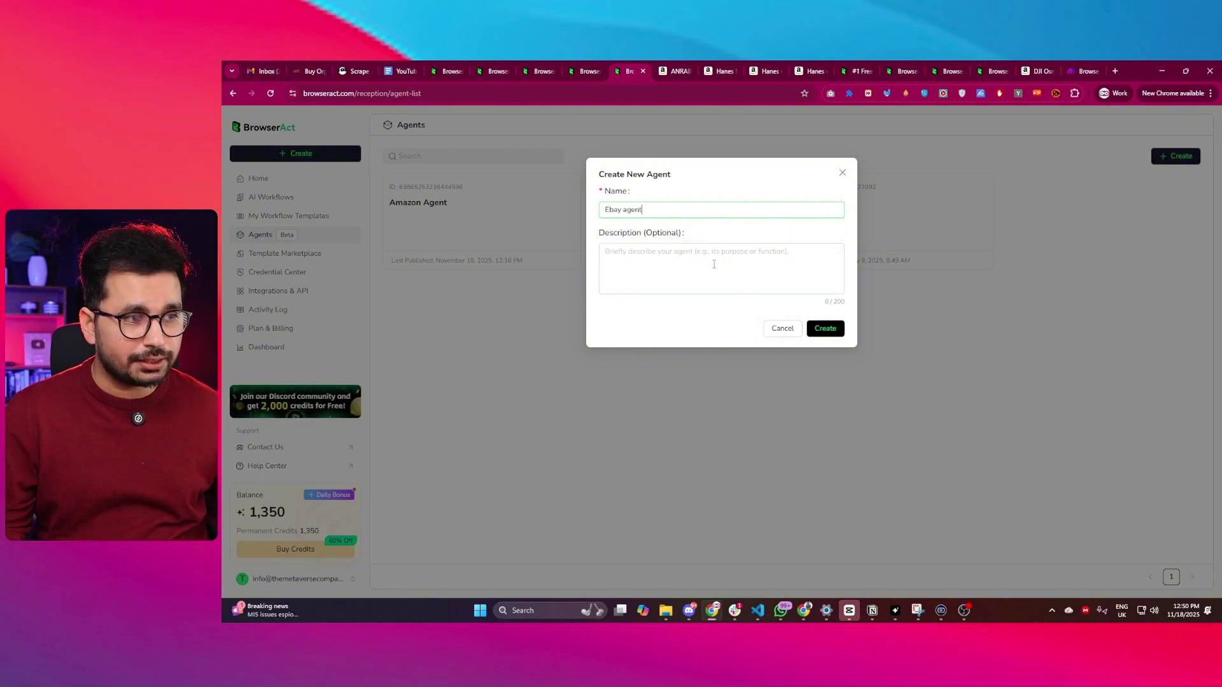
left_click(827, 328)
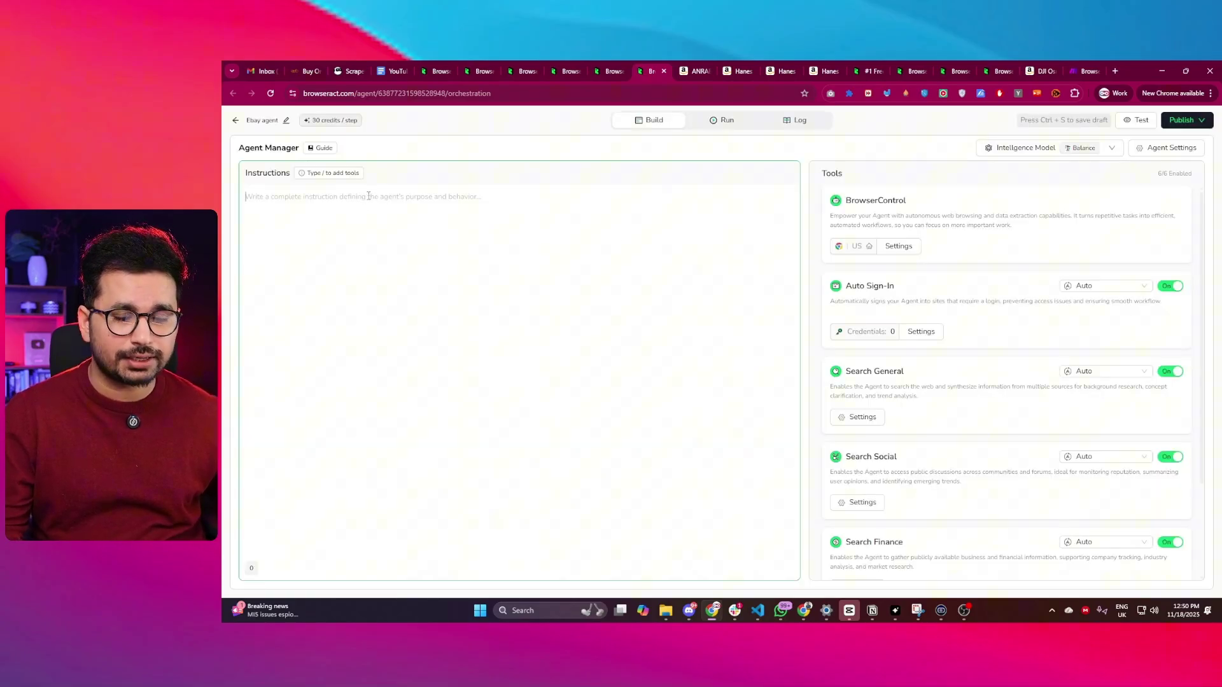
Glance at the Amazon Product Scraper tab, then open and dismiss the Ebay agent's getting-started guide.
left_click(624, 66)
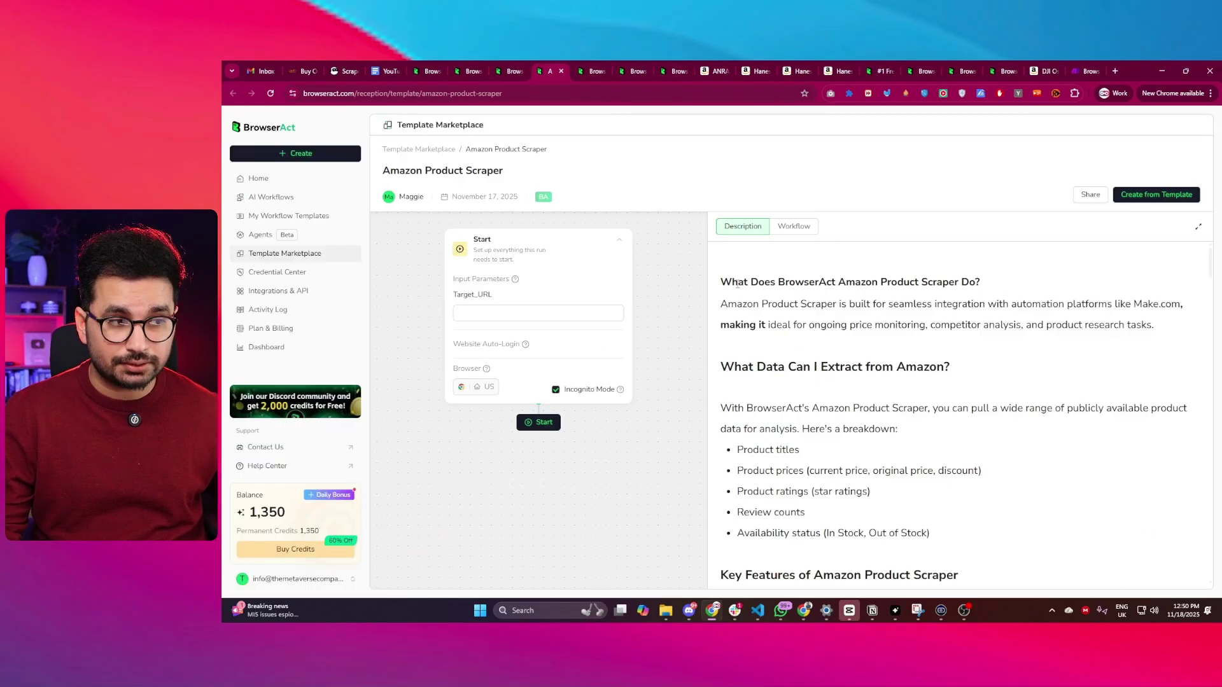
scroll(733, 278, "down", 5)
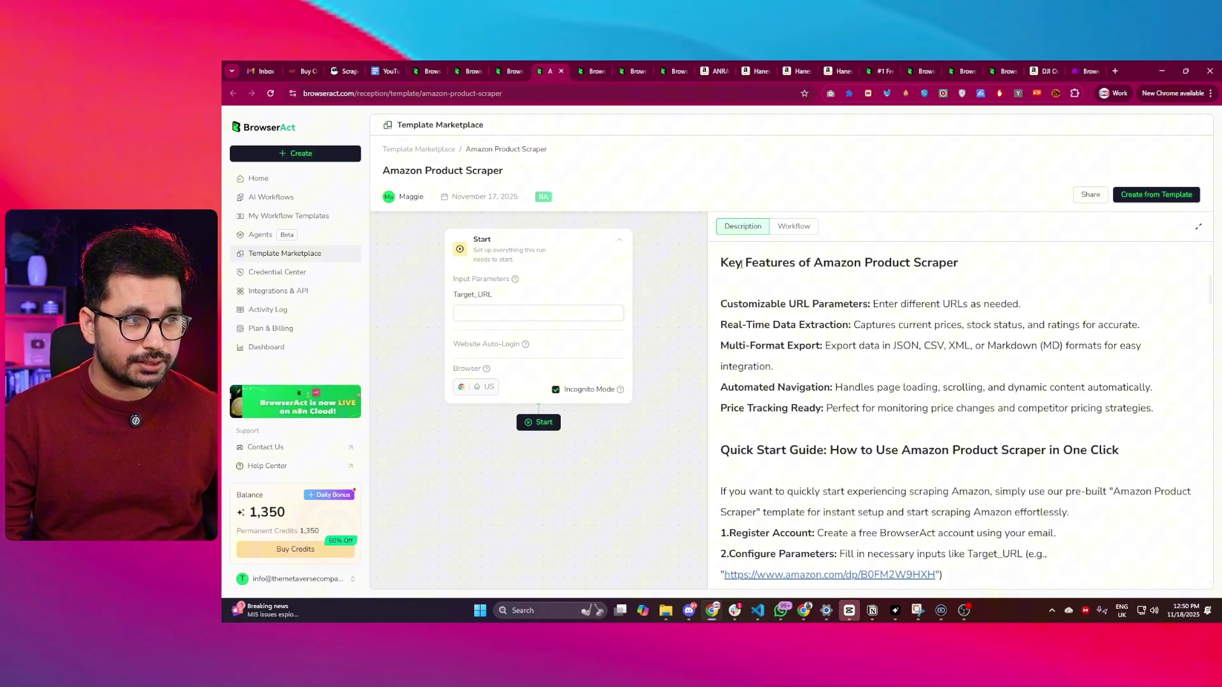
left_click(666, 67)
left_click(322, 148)
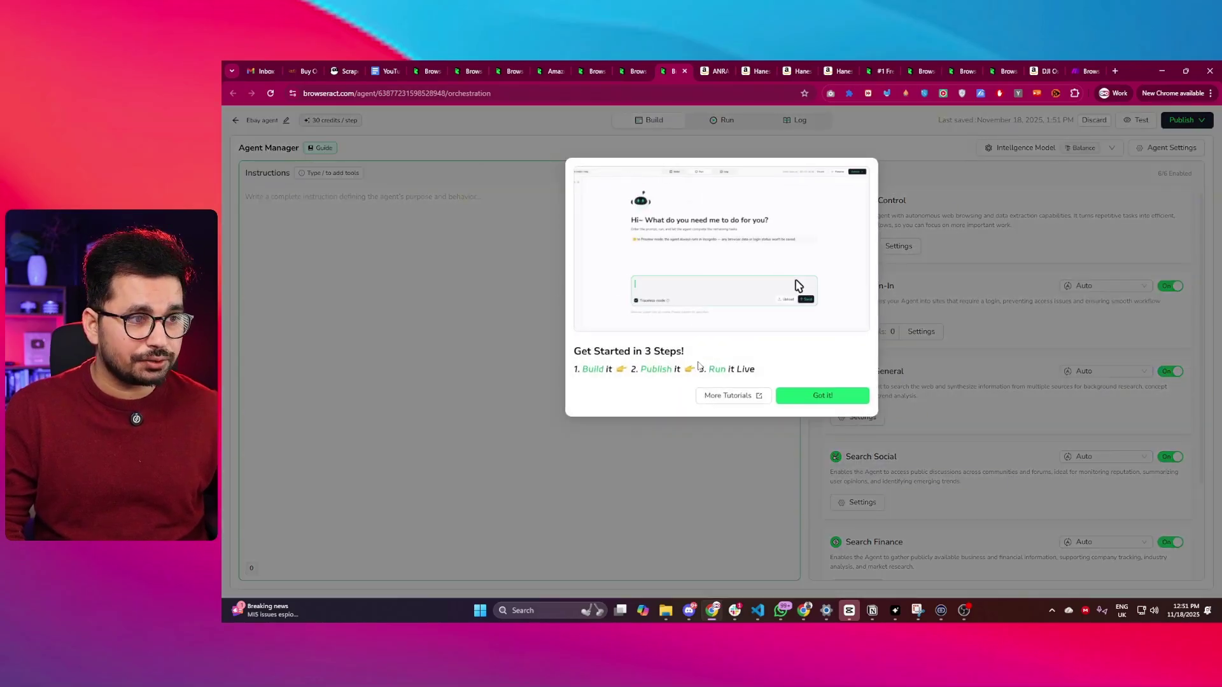
left_click(816, 396)
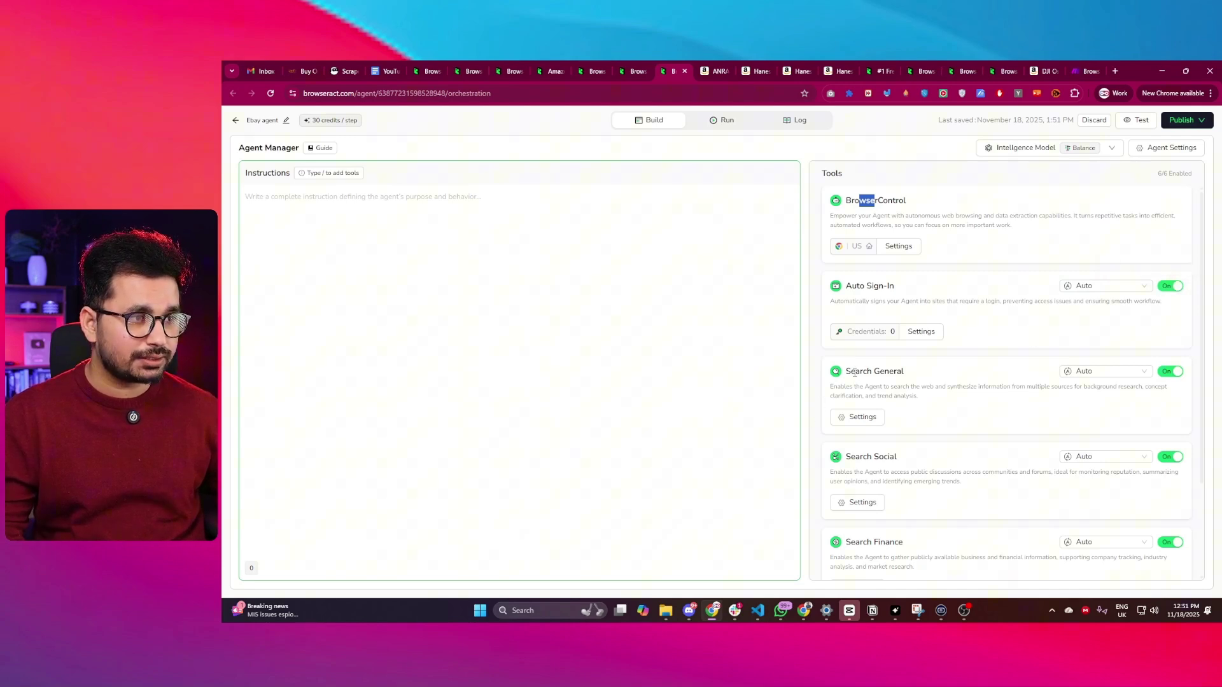
scroll(1113, 395, "down", 2)
scroll(897, 452, "down", 2)
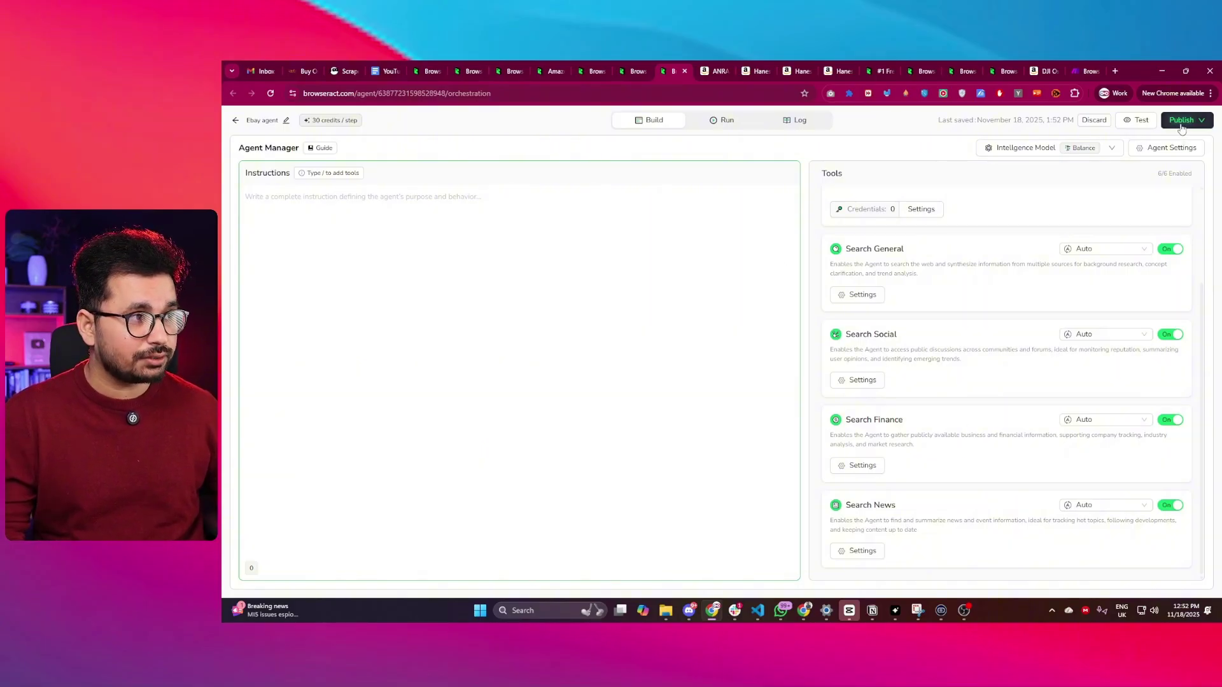
Publish the Ebay agent as a new version and continue to its run chat.
left_click(1181, 124)
left_click(1164, 167)
left_click(812, 380)
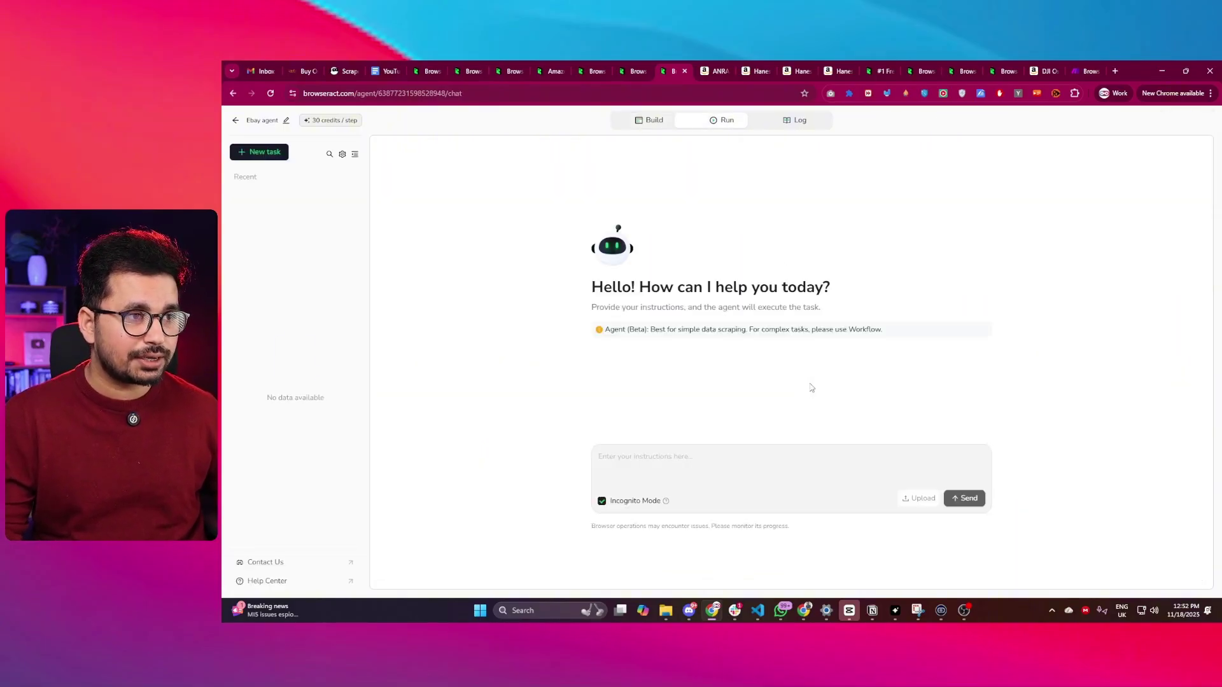
Place the cursor in the Ebay agent's empty instruction box.
left_click(657, 456)
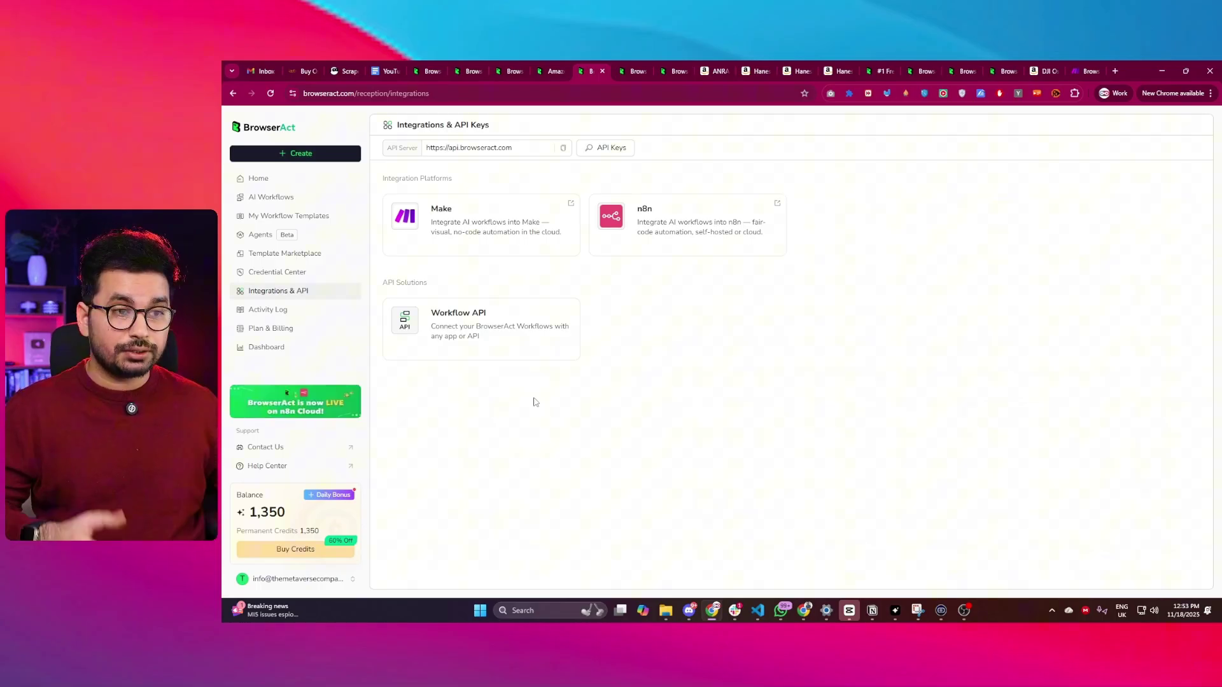
left_click(498, 335)
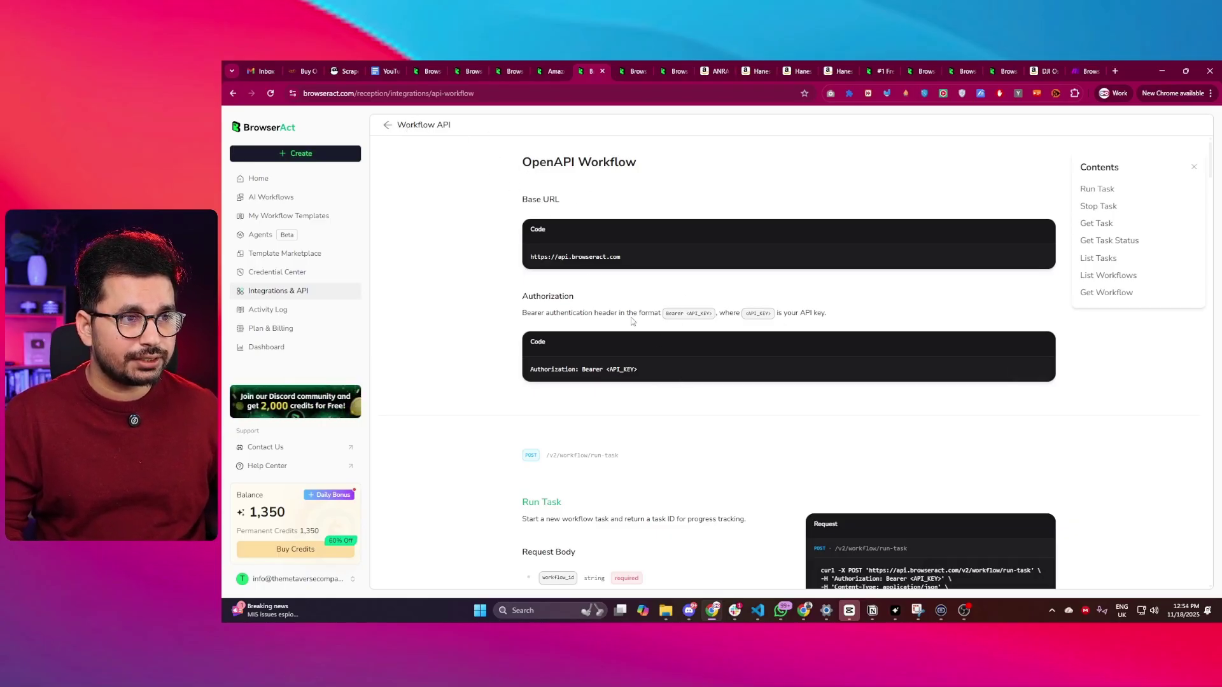
left_click_drag(529, 257, 626, 260)
scroll(824, 308, "down", 10)
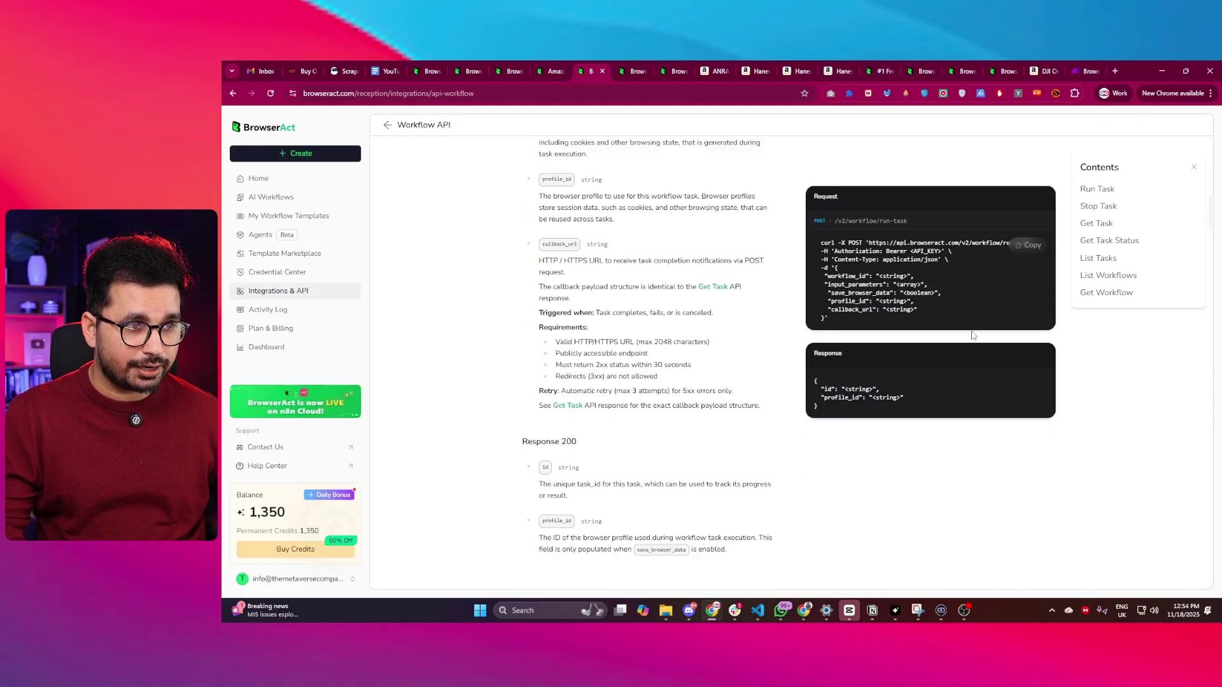
scroll(972, 344, "down", 15)
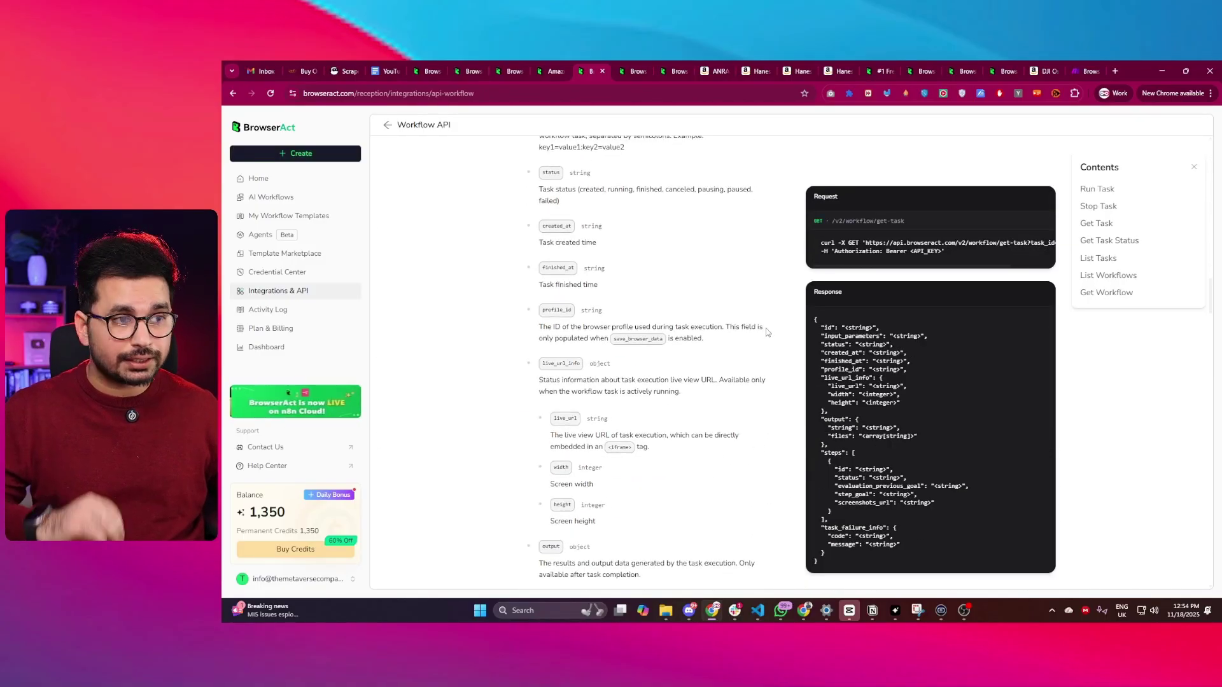
scroll(766, 328, "down", 10)
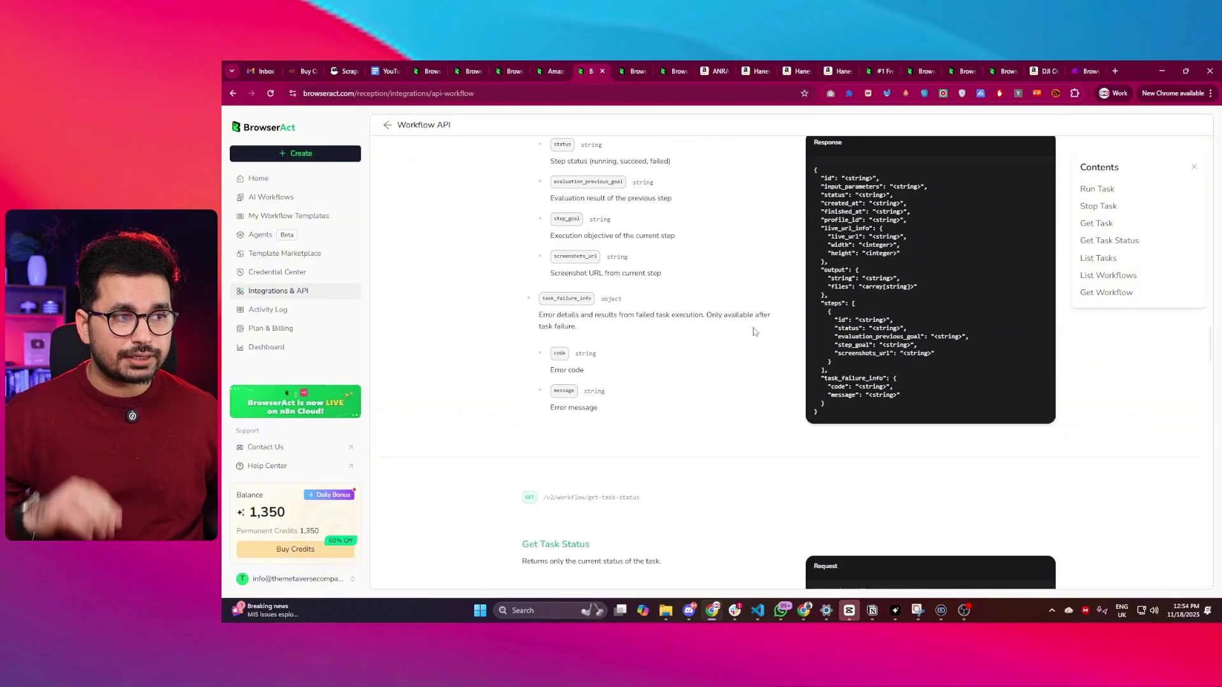
key("alt+Left")
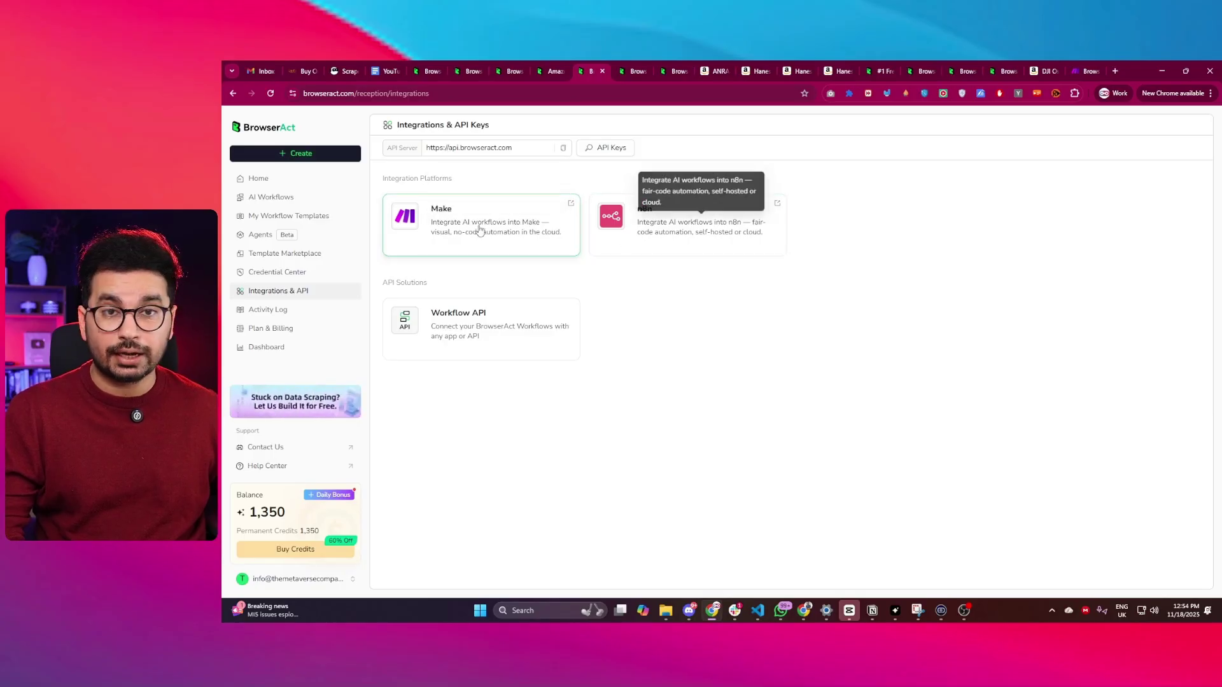
Open the Make.com 'Connect BrowserAct' integration page from the Make card and select its web address.
left_click(526, 235)
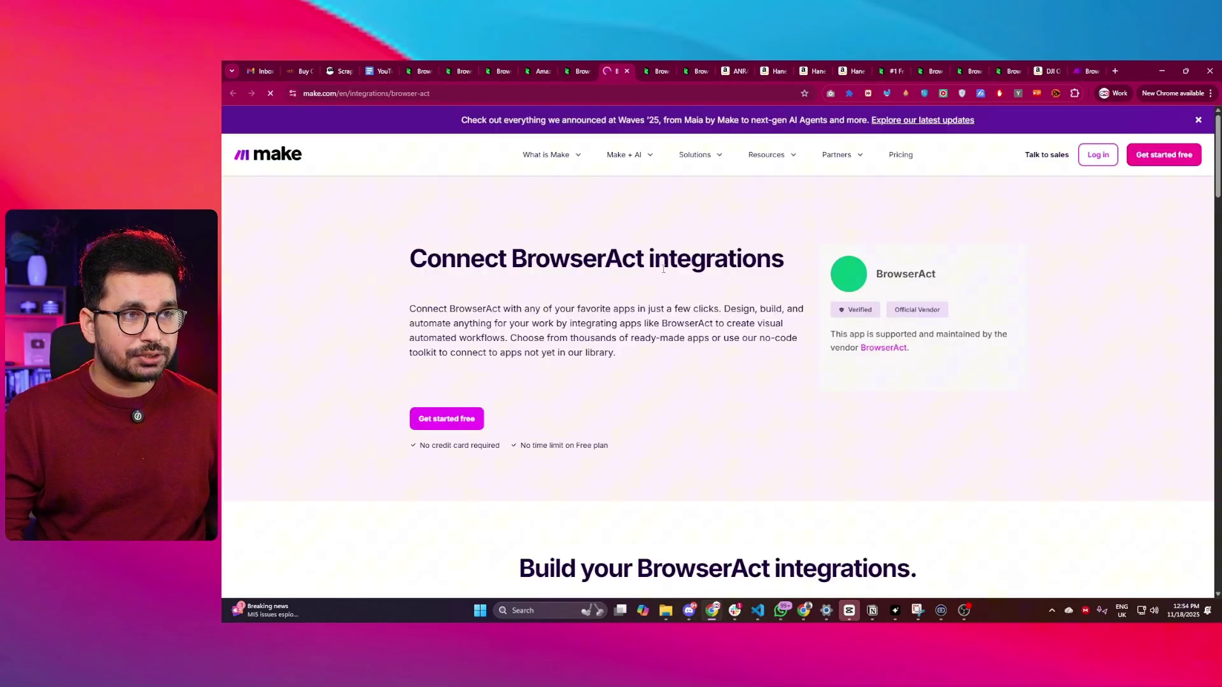
left_click(453, 93)
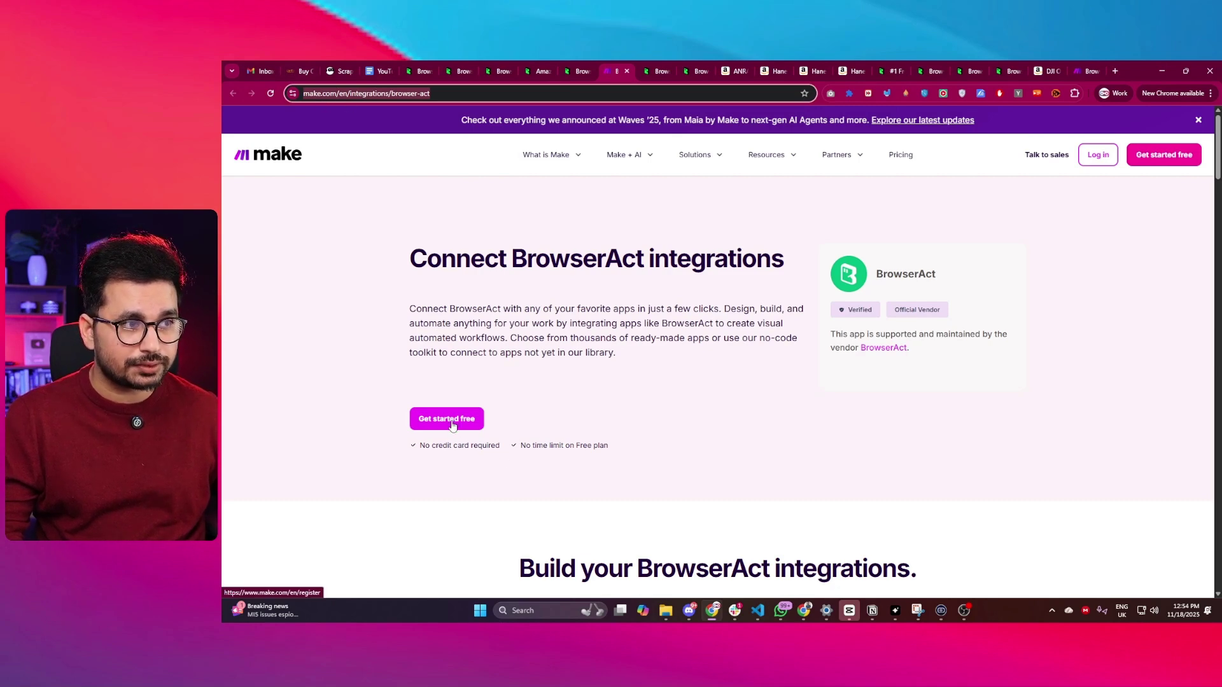
mouse_move(644, 146)
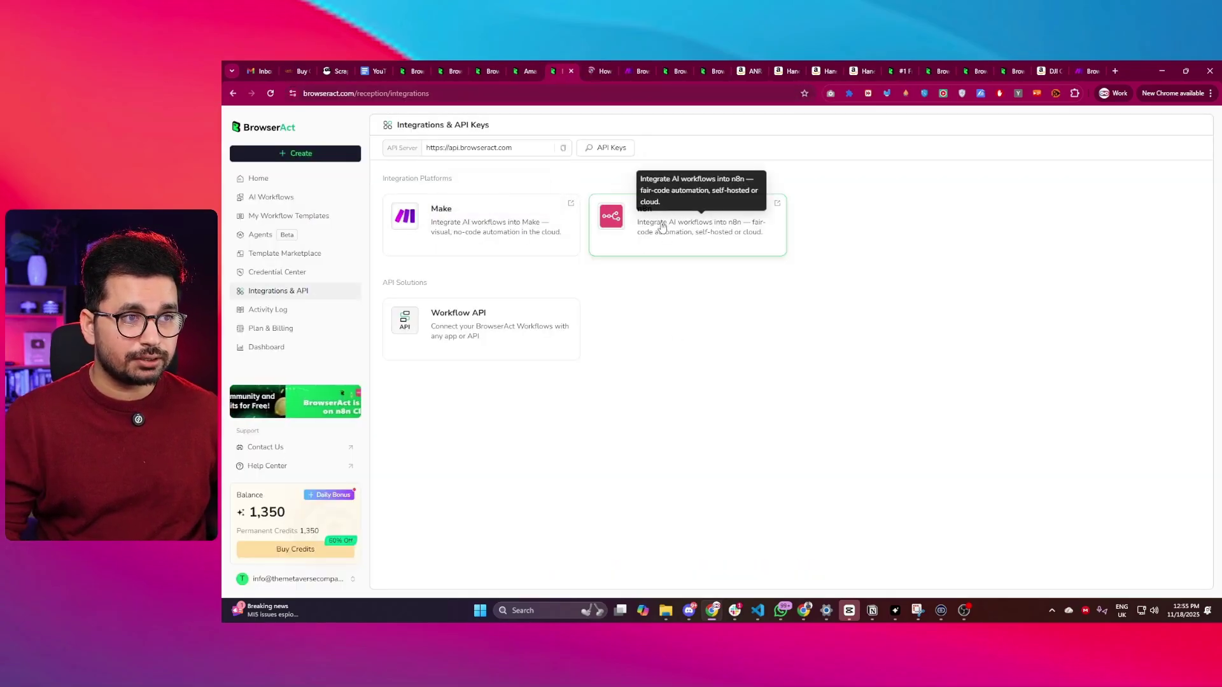
Open the n8n guide and read its steps for locating, installing and adding the BrowserAct node.
left_click(662, 227)
scroll(457, 426, "down", 4)
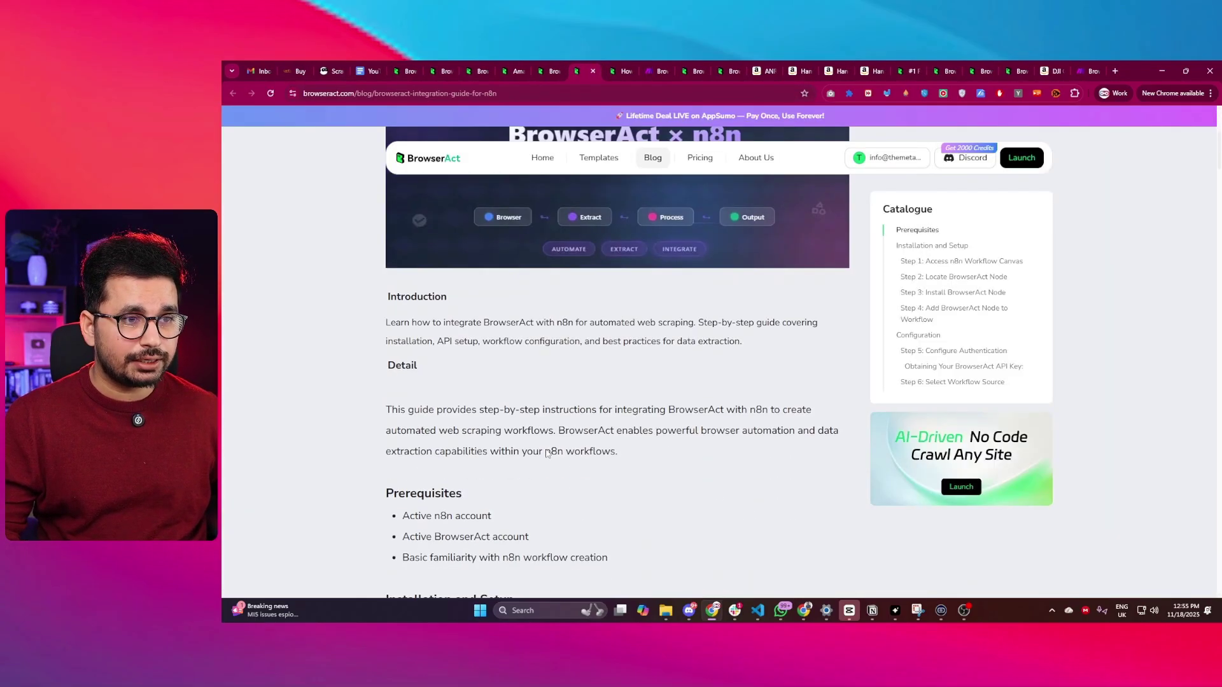
scroll(456, 426, "down", 5)
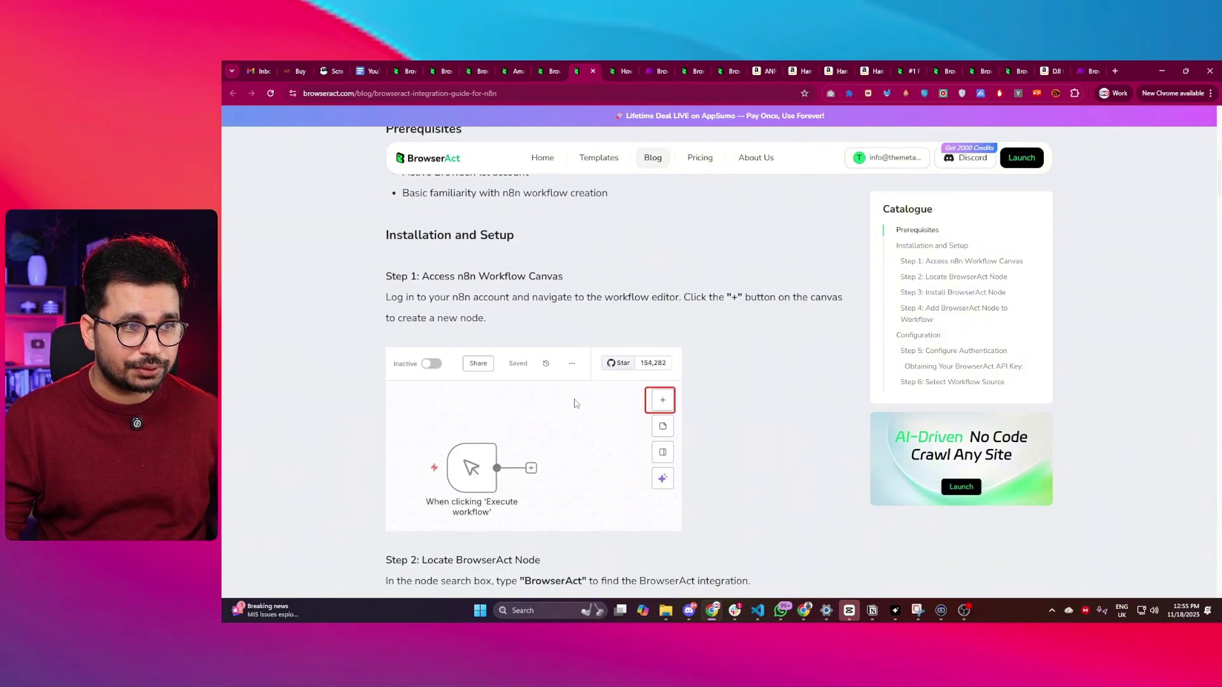
scroll(621, 356, "down", 5)
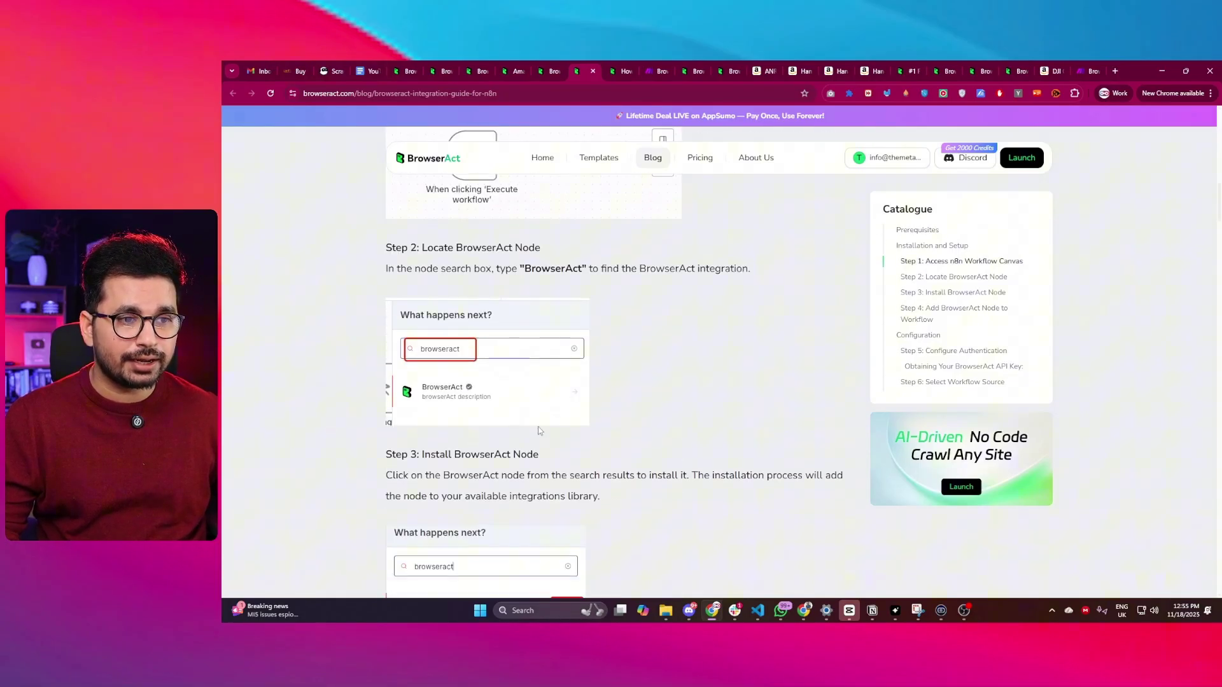
scroll(611, 312, "up", 2)
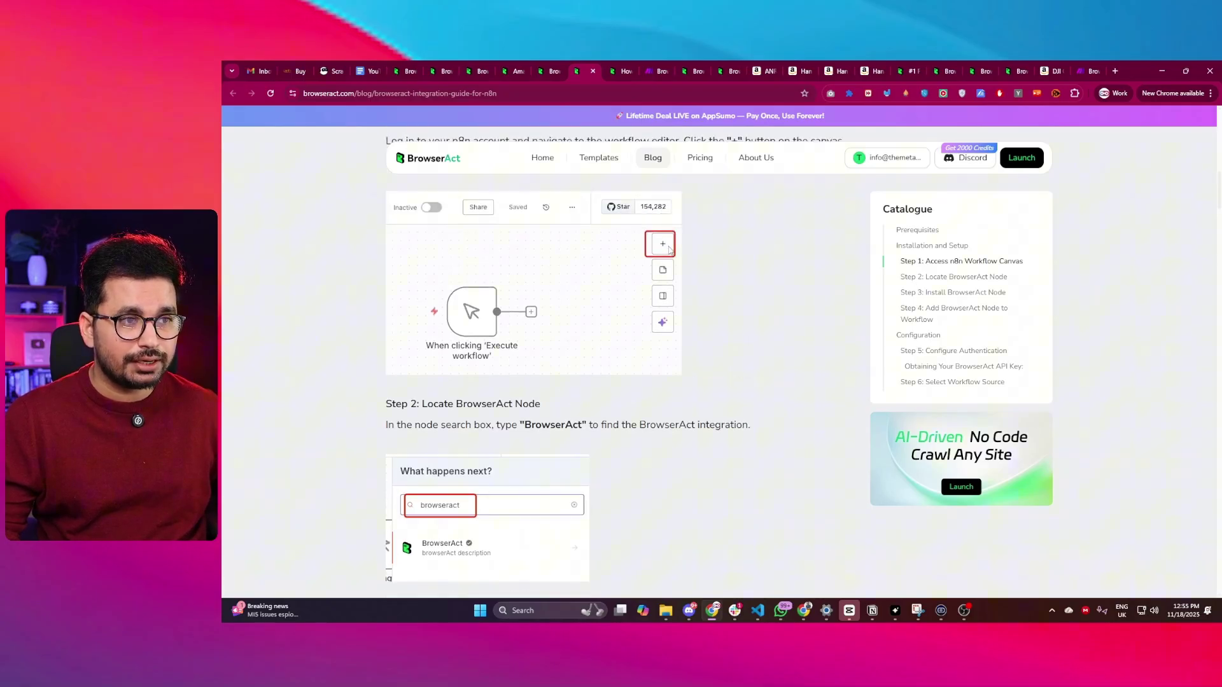
scroll(670, 249, "down", 3)
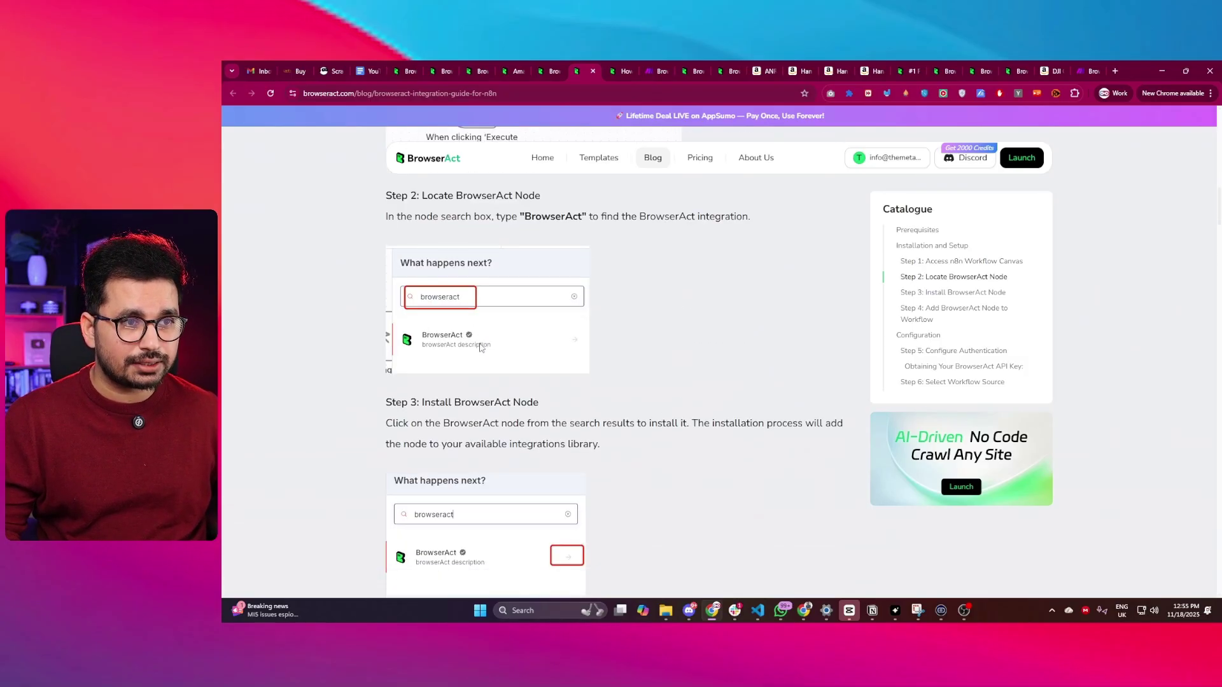
scroll(576, 374, "down", 3)
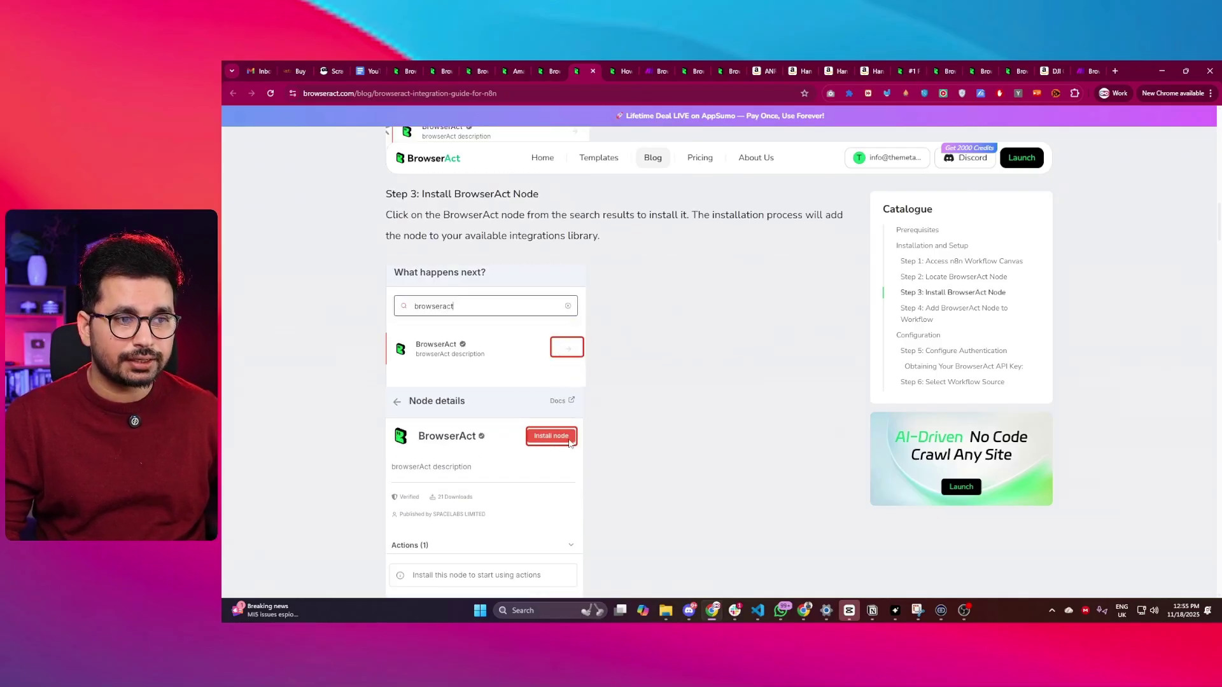
scroll(569, 439, "down", 8)
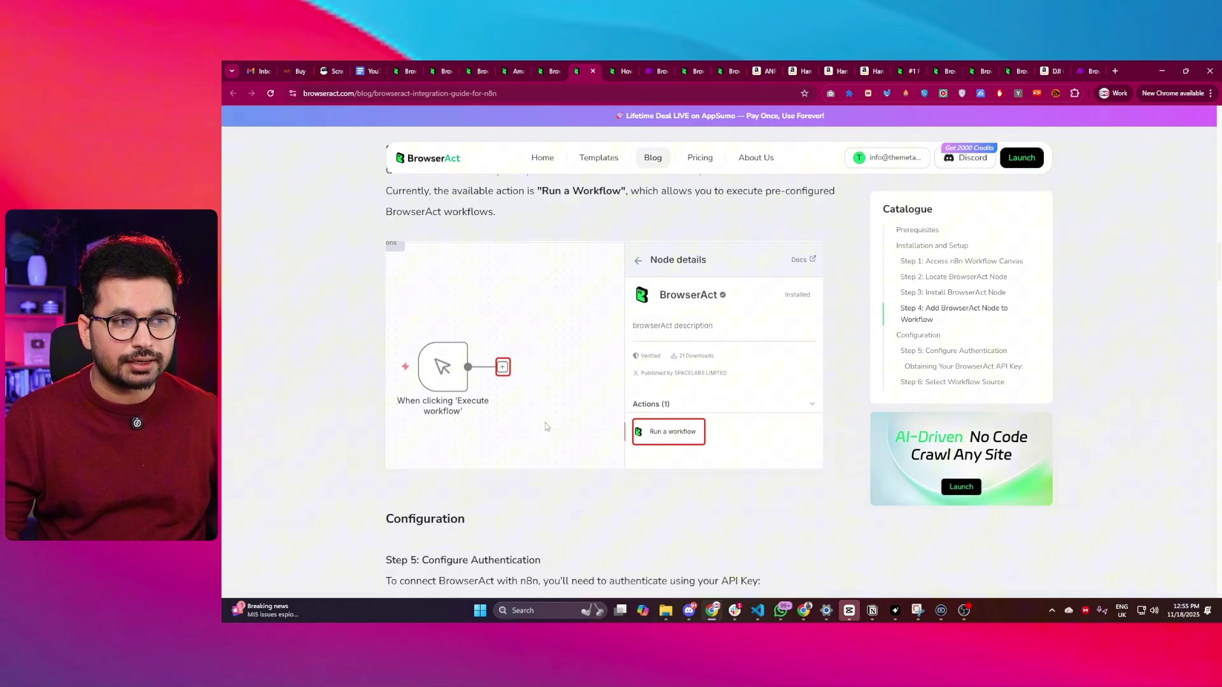
scroll(567, 432, "up", 12)
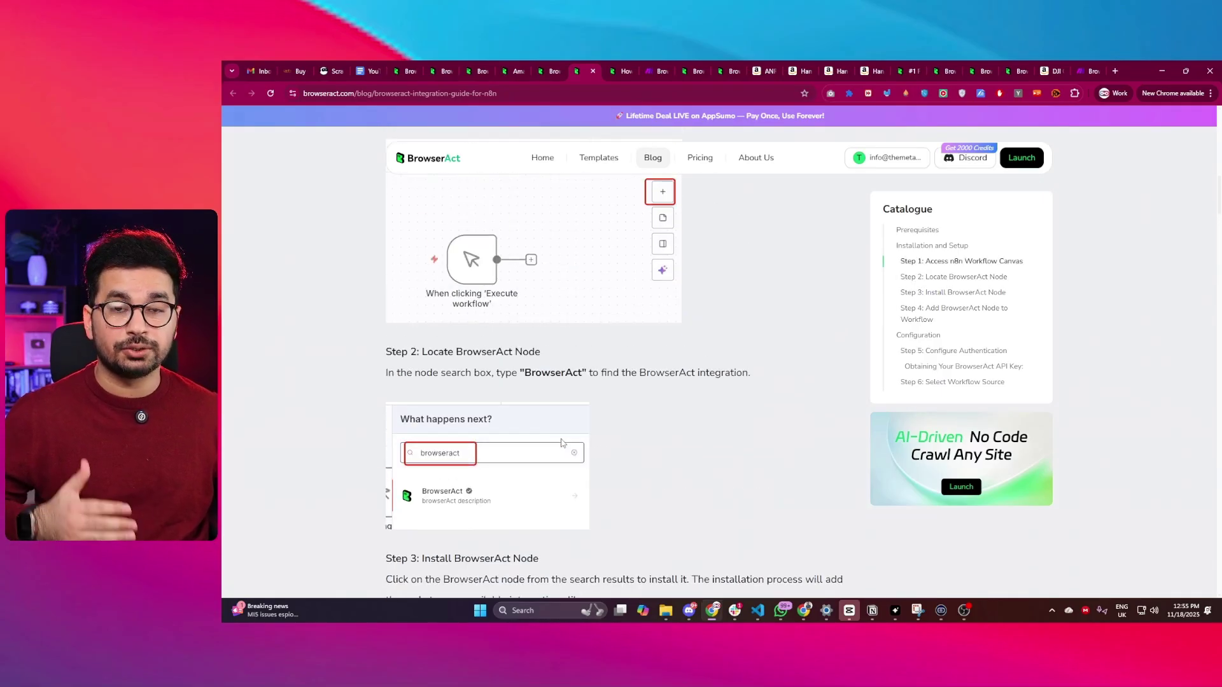